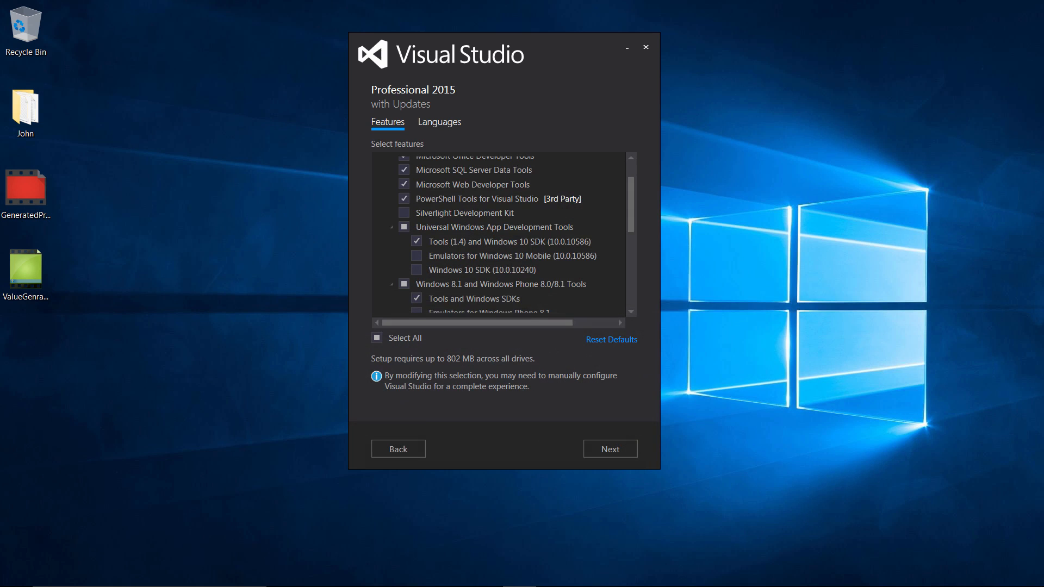
Review the selected features of the Visual Studio Professional 2015 installer, expanding Common Tools.
{"action": "scroll", "coordinate": [503, 234], "scroll_direction": "up", "scroll_amount": 2}
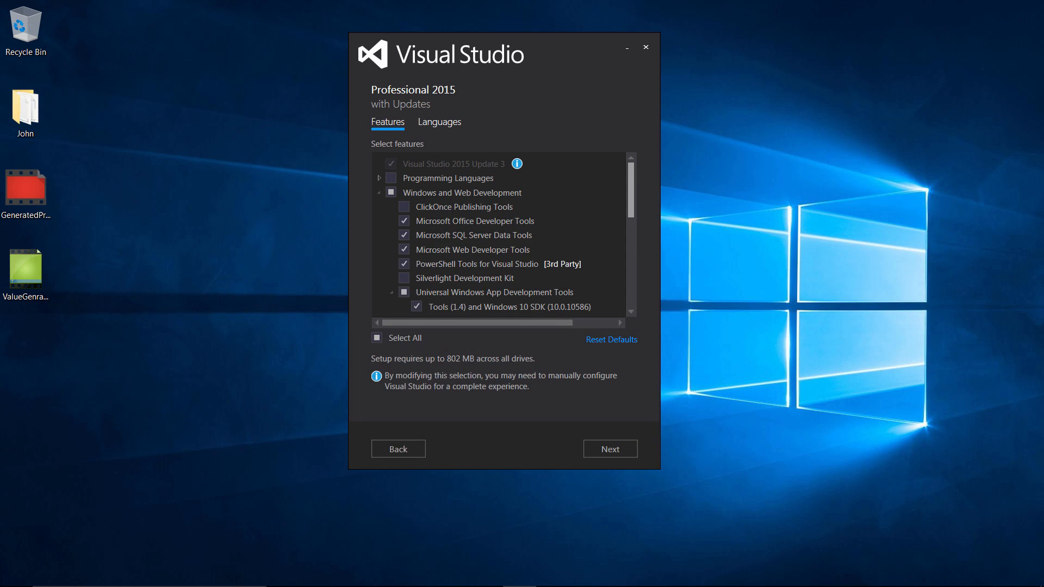
{"action": "scroll", "coordinate": [503, 234], "scroll_direction": "down", "scroll_amount": 1}
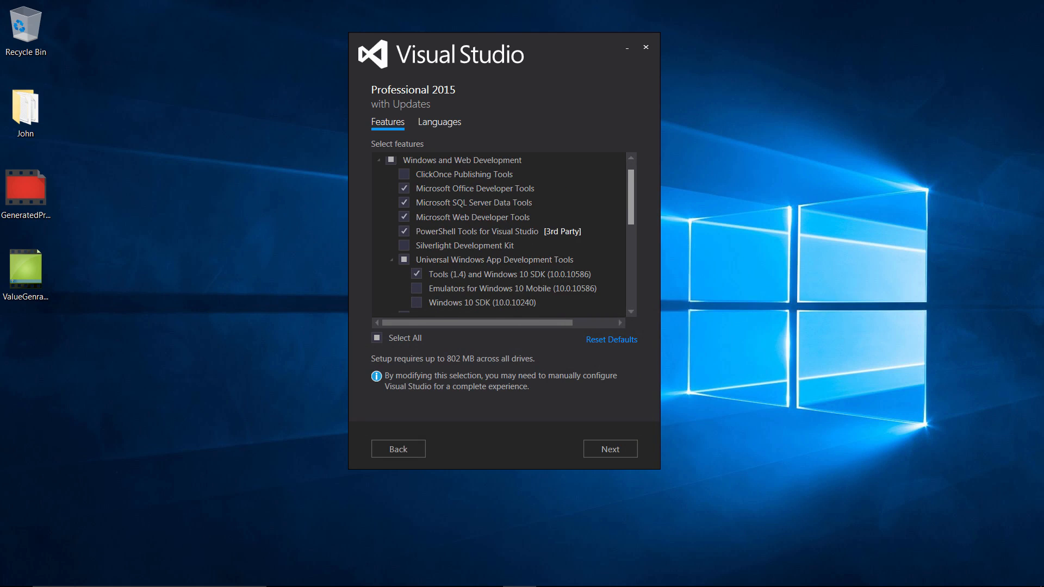
{"action": "scroll", "coordinate": [503, 234], "scroll_direction": "down", "scroll_amount": 1}
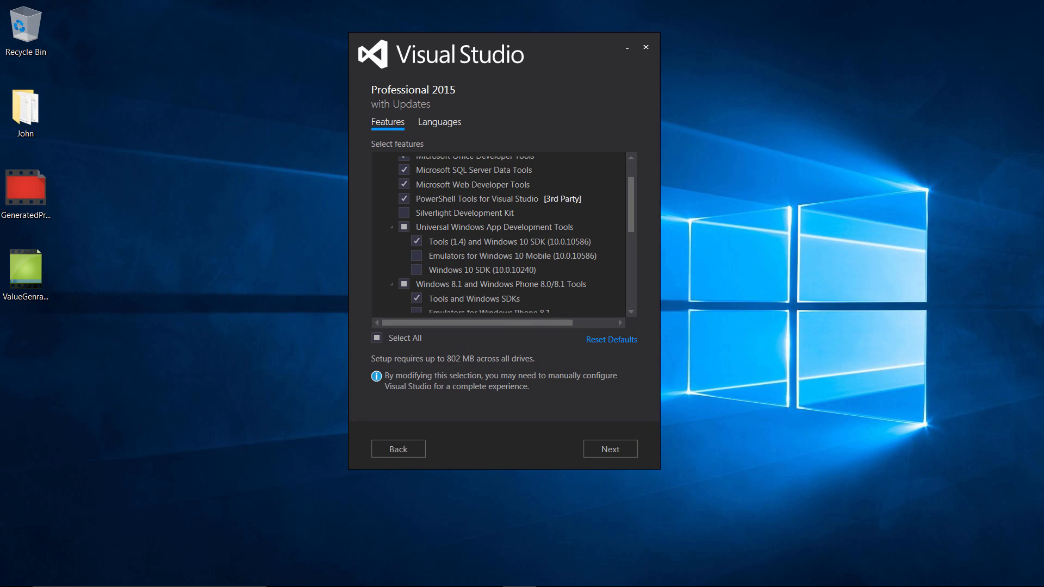
{"action": "scroll", "coordinate": [503, 234], "scroll_direction": "down", "scroll_amount": 3}
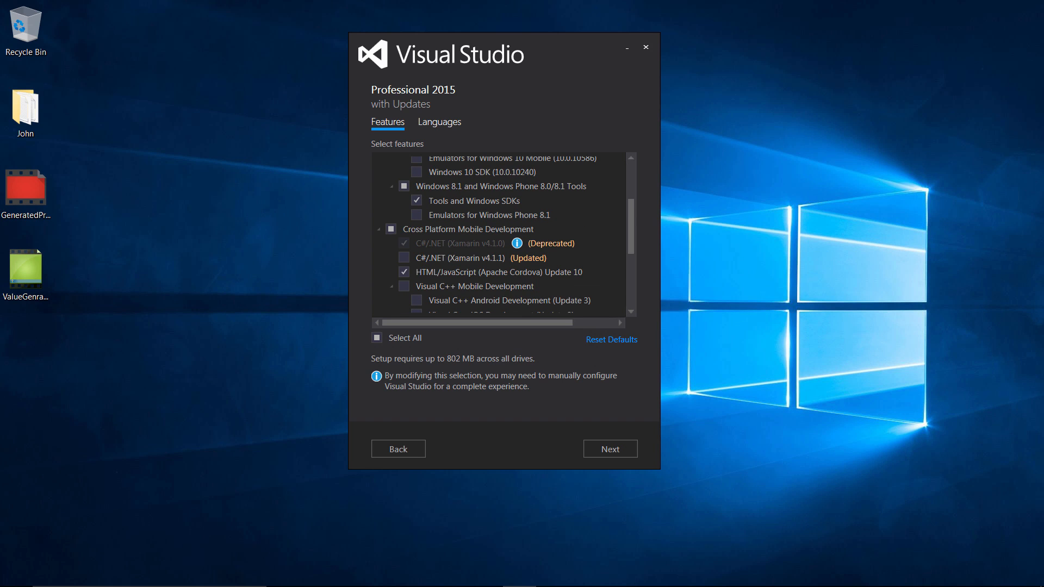
{"action": "scroll", "coordinate": [503, 234], "scroll_direction": "down", "scroll_amount": 1}
{"action": "scroll", "coordinate": [503, 234], "scroll_direction": "down", "scroll_amount": 5}
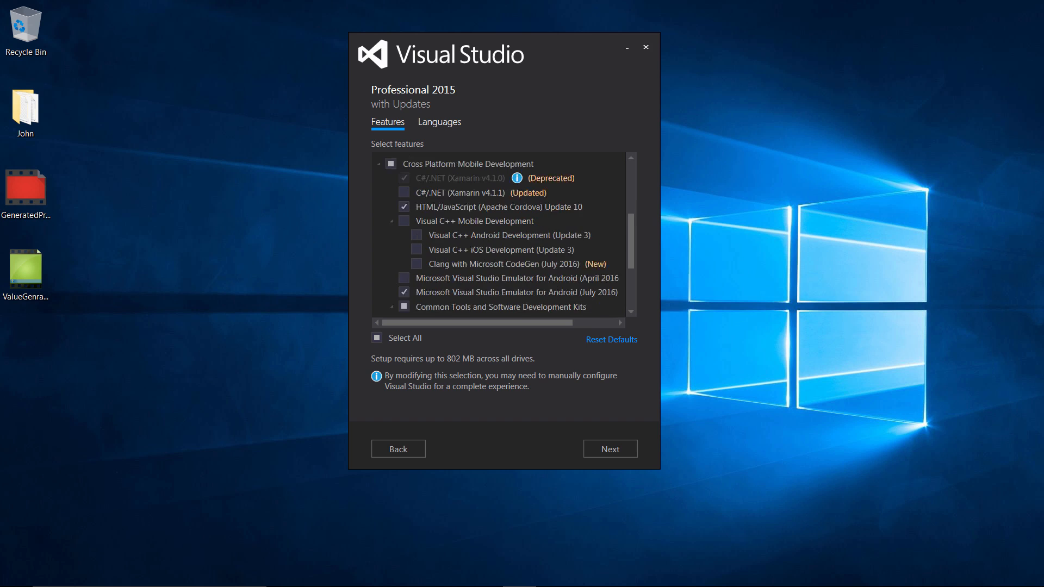
{"action": "scroll", "coordinate": [503, 234], "scroll_direction": "down", "scroll_amount": 1}
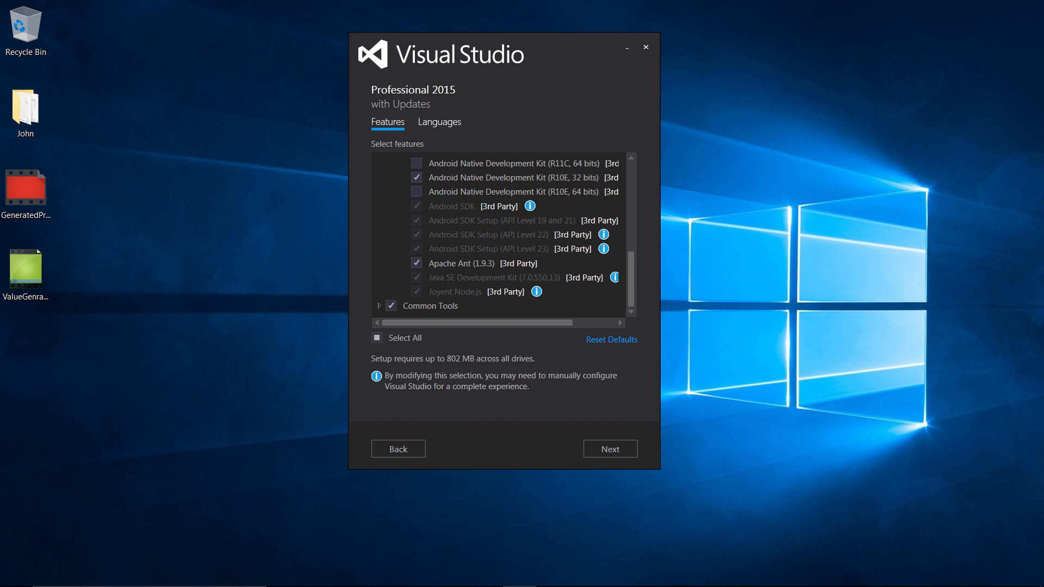
{"action": "left_click", "coordinate": [379, 306]}
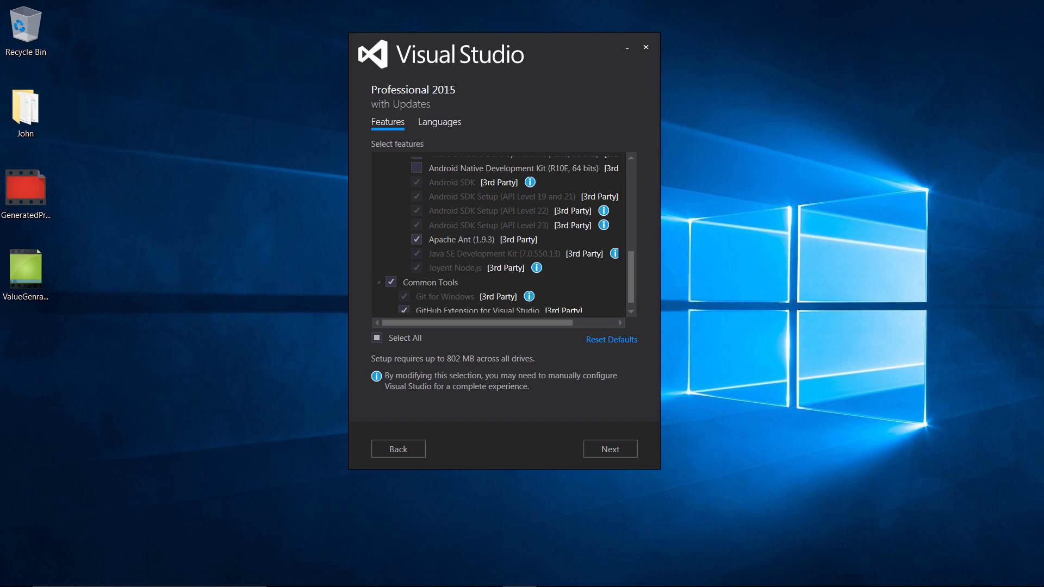
{"action": "scroll", "coordinate": [503, 234], "scroll_direction": "down", "scroll_amount": 1}
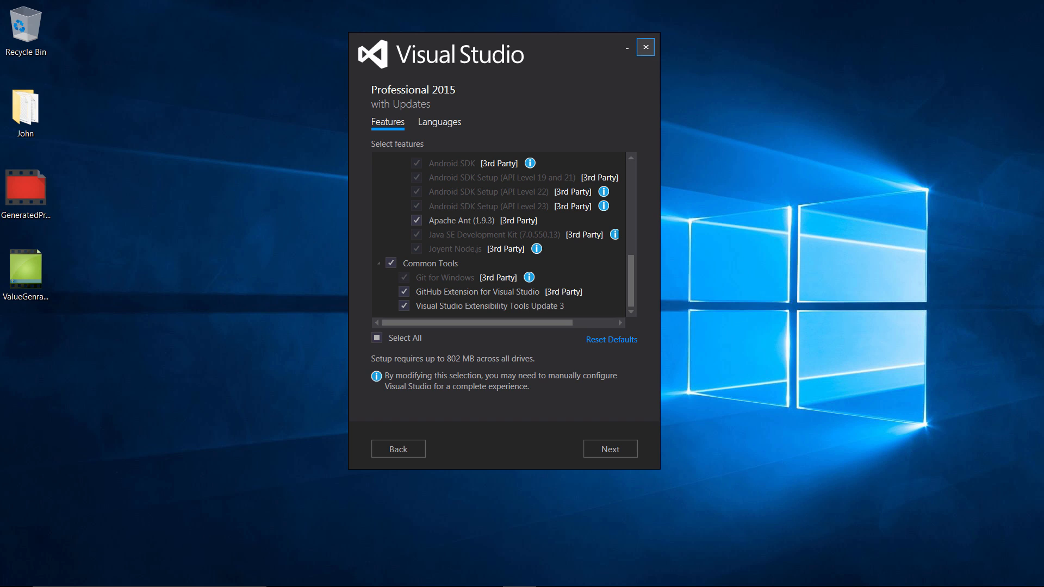
Close the Visual Studio installer and confirm cancelling setup.
{"action": "left_click", "coordinate": [646, 48]}
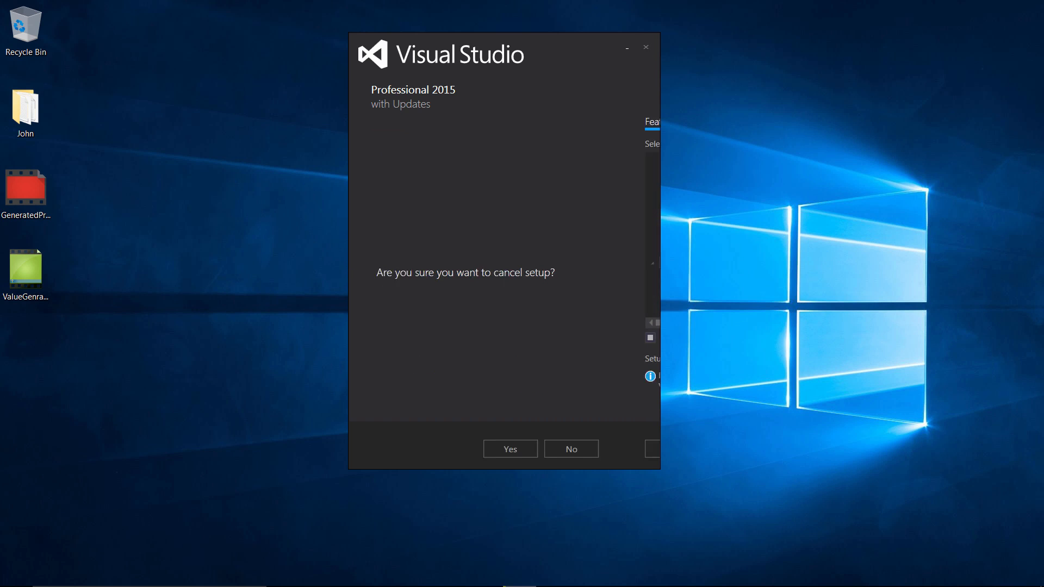
{"action": "left_click", "coordinate": [548, 449]}
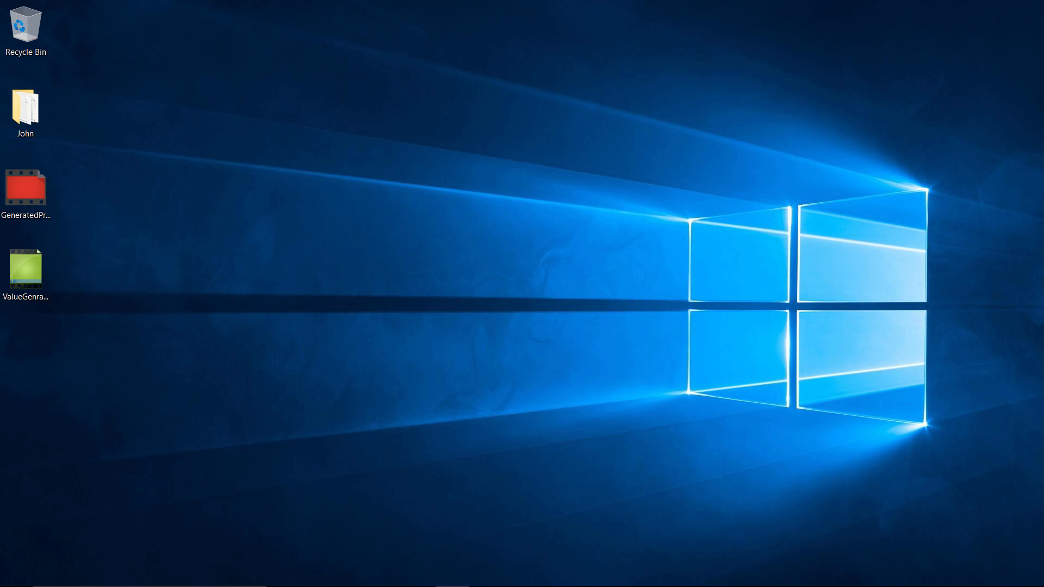
Return to the browser's .NET tab and open the .NET Core 1.0 download page.
{"action": "left_click", "coordinate": [452, 577]}
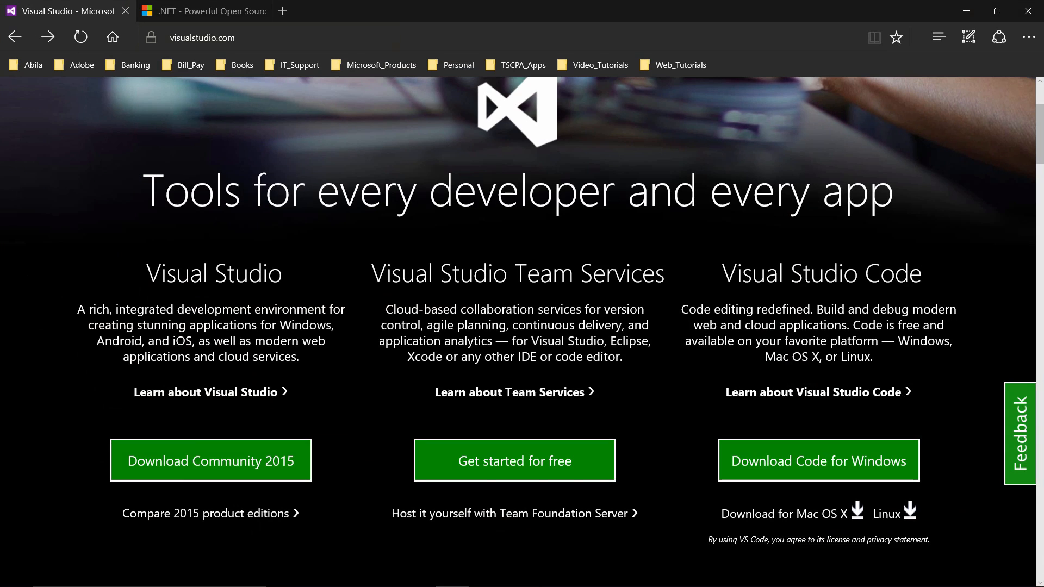
{"action": "left_click", "coordinate": [125, 10]}
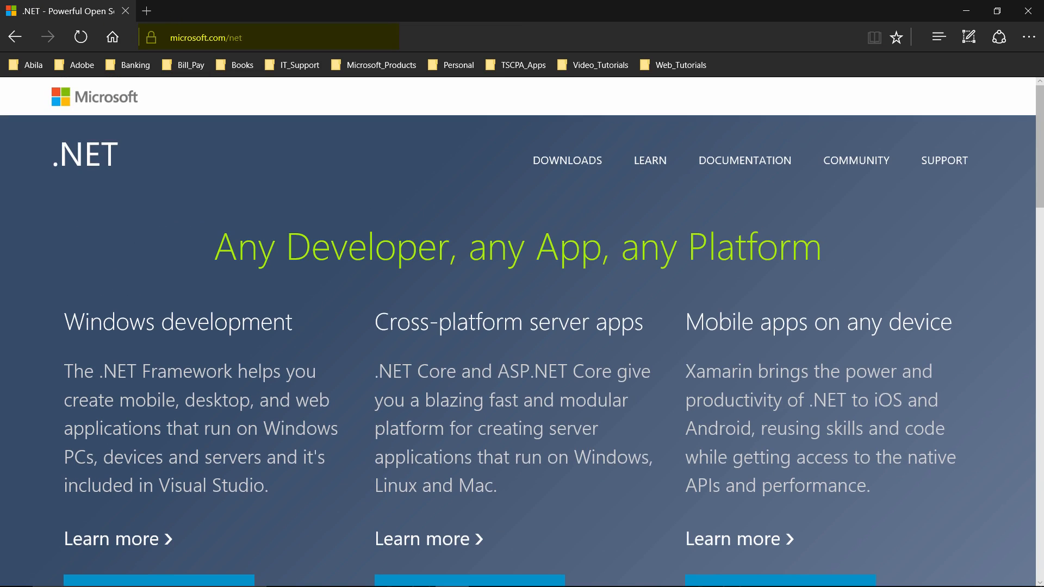
{"action": "scroll", "coordinate": [522, 332], "scroll_direction": "down", "scroll_amount": 3}
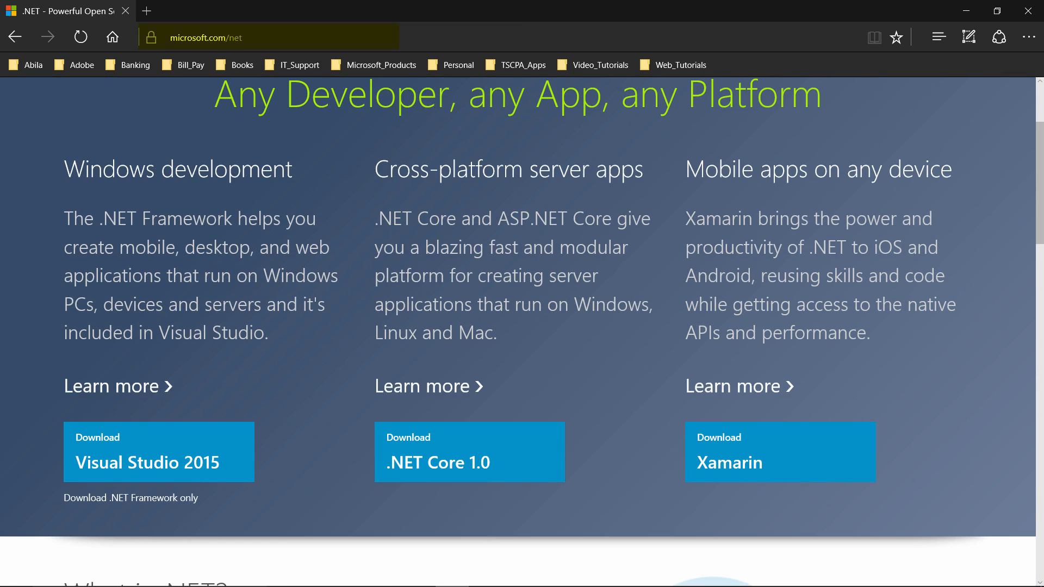
{"action": "left_click", "coordinate": [470, 452]}
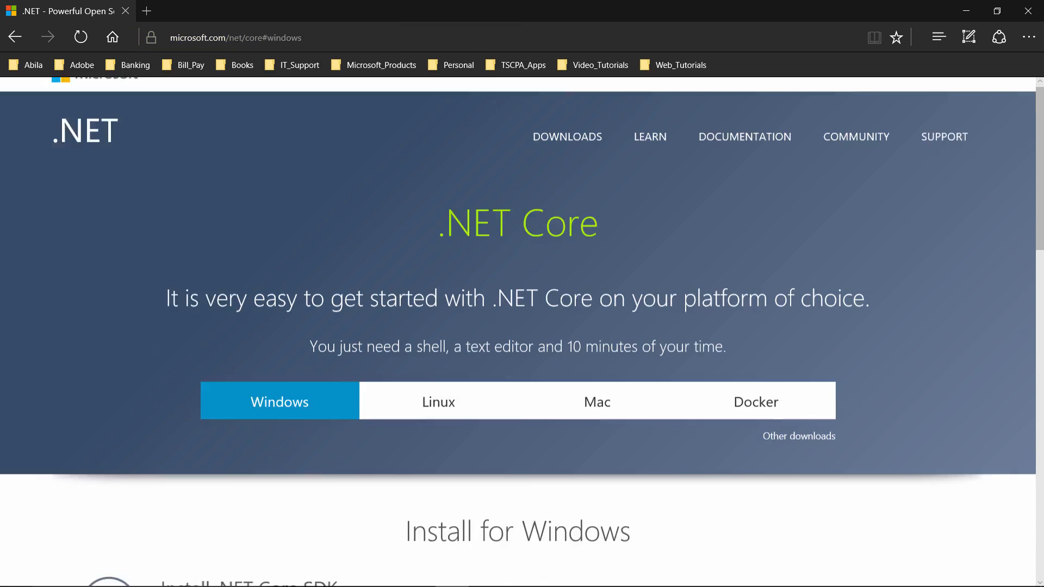
Download and run the .NET Core 1.0.0 - VS 2015 Tooling Preview 2 installer.
{"action": "scroll", "coordinate": [523, 332], "scroll_direction": "down", "scroll_amount": 4}
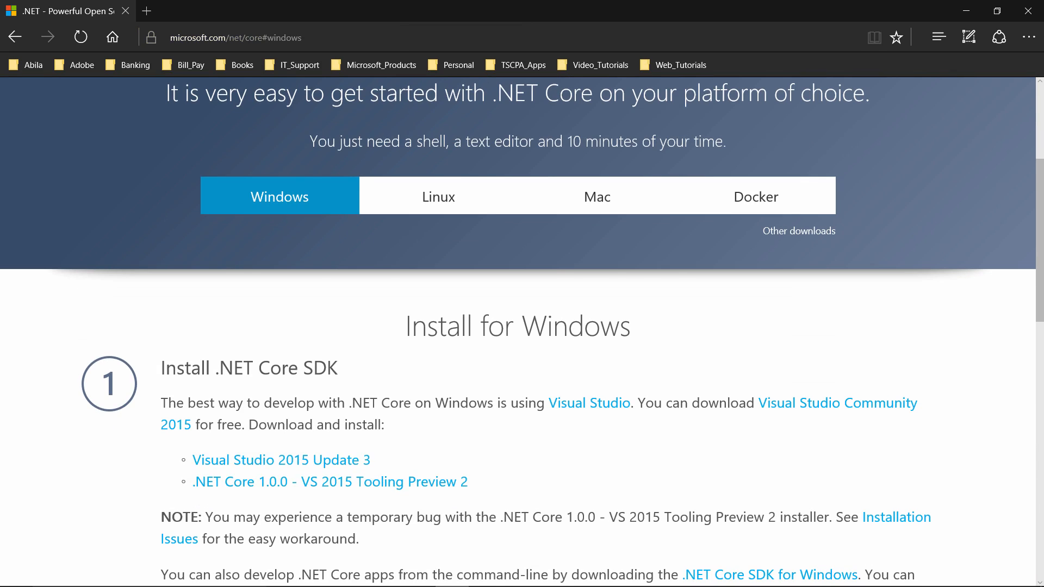
{"action": "scroll", "coordinate": [522, 332], "scroll_direction": "down", "scroll_amount": 2}
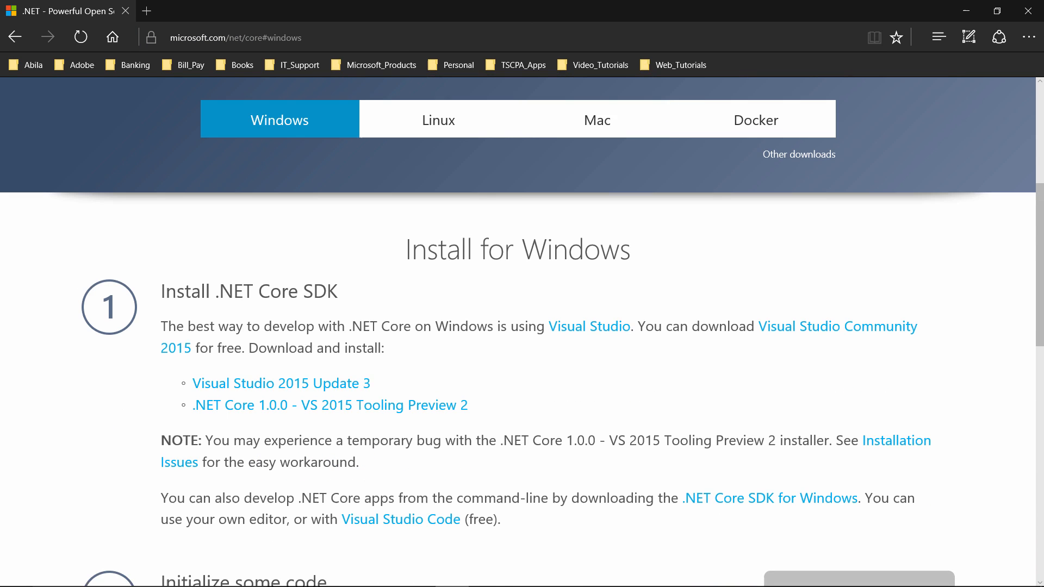
{"action": "scroll", "coordinate": [522, 332], "scroll_direction": "down", "scroll_amount": 2}
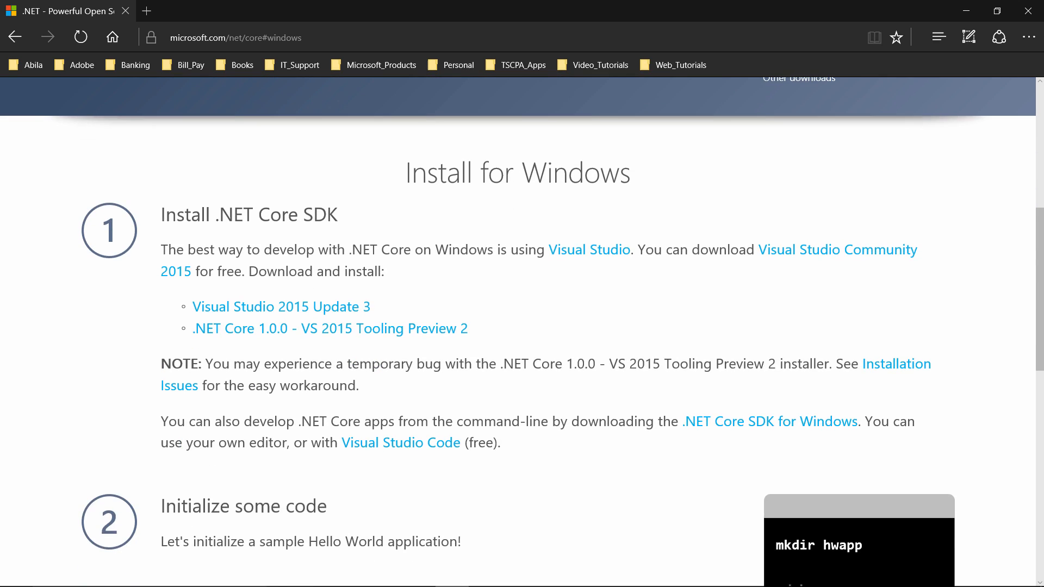
{"action": "scroll", "coordinate": [522, 331], "scroll_direction": "down", "scroll_amount": 2}
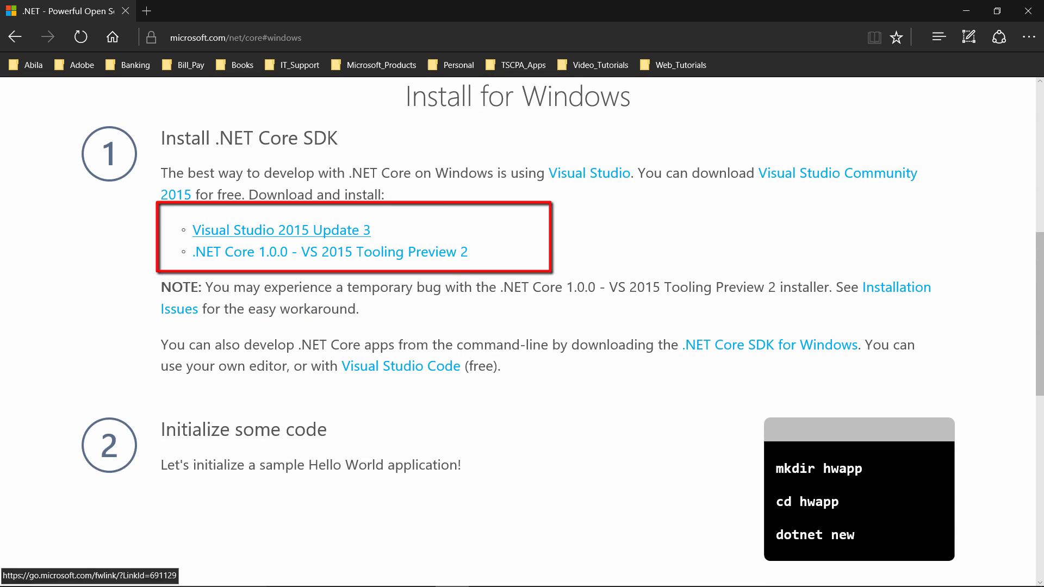
{"action": "scroll", "coordinate": [522, 332], "scroll_direction": "down", "scroll_amount": 2}
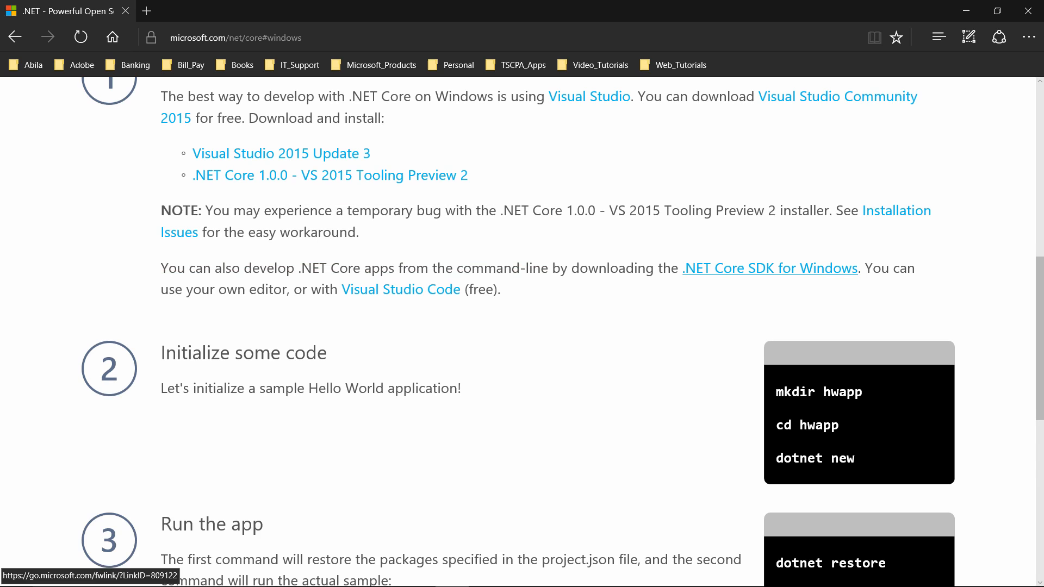
{"action": "left_click", "coordinate": [330, 175]}
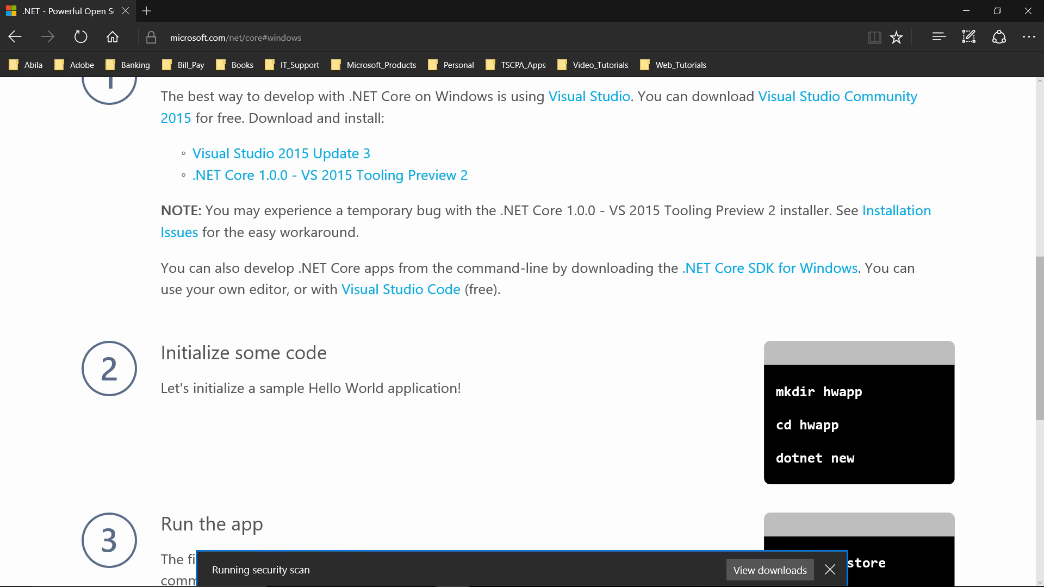
{"action": "left_click", "coordinate": [599, 570]}
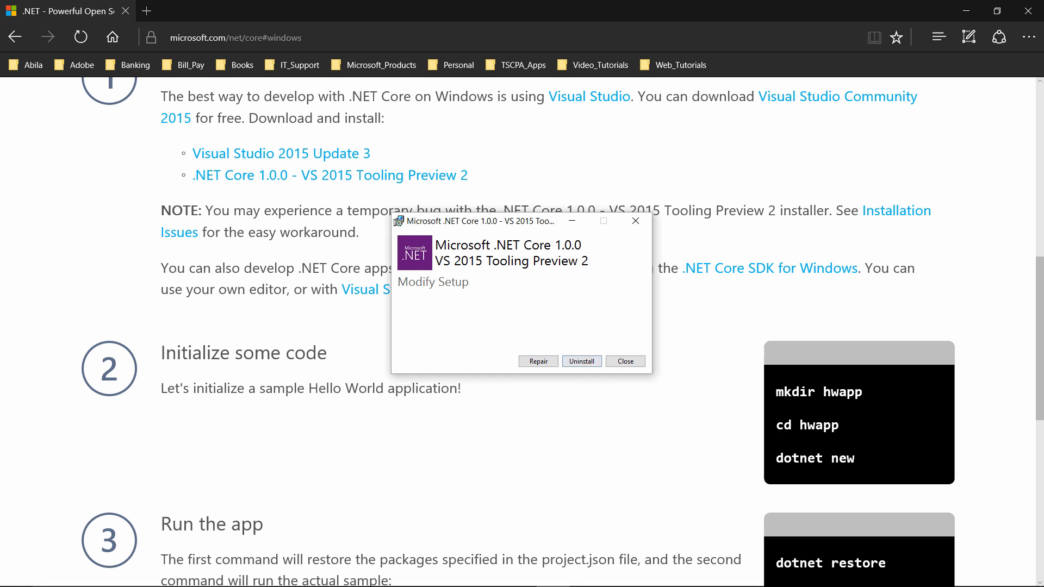
Cancel the Tooling Preview 2 setup and close its window.
{"action": "left_click", "coordinate": [636, 221]}
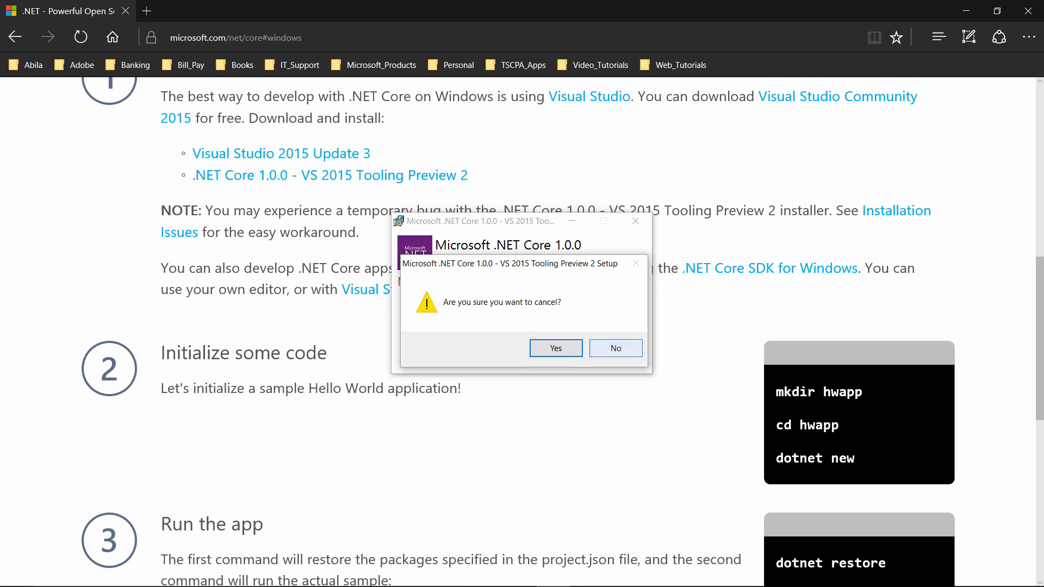
{"action": "left_click", "coordinate": [616, 348]}
{"action": "left_click", "coordinate": [636, 220]}
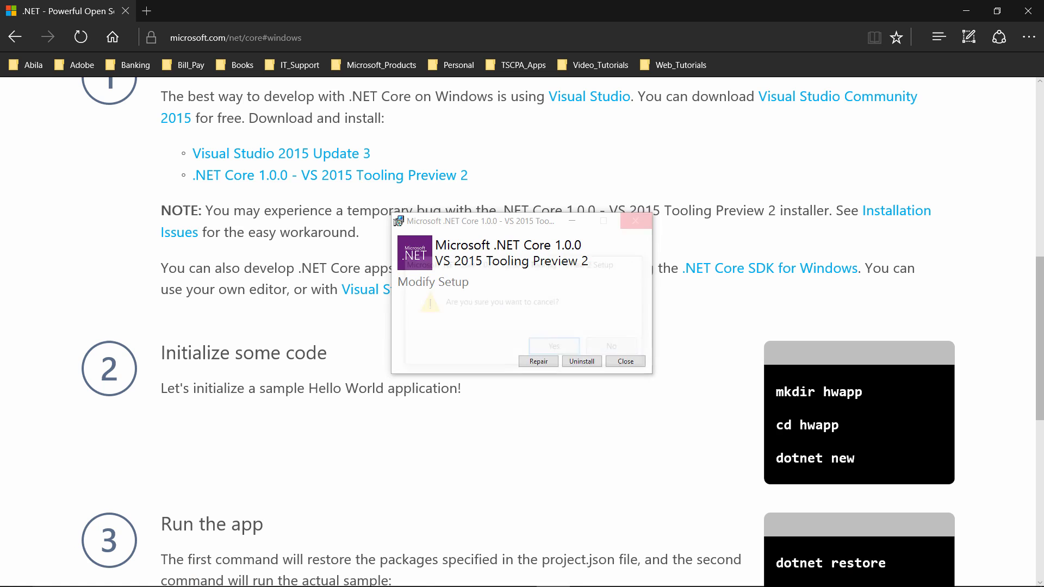
{"action": "left_click", "coordinate": [546, 348]}
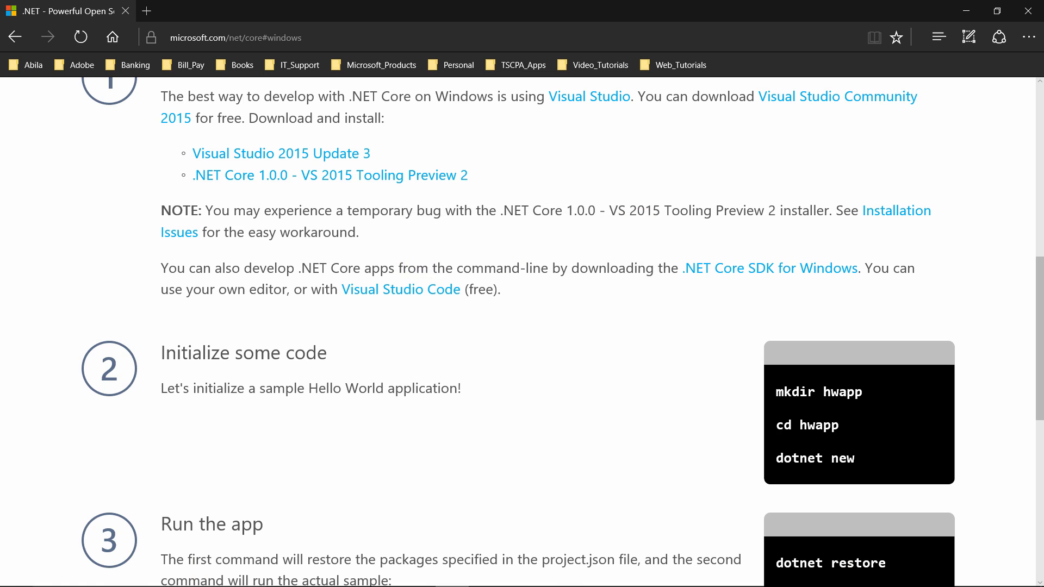
Download and run the .NET Core SDK for Windows installer.
{"action": "left_click", "coordinate": [770, 268]}
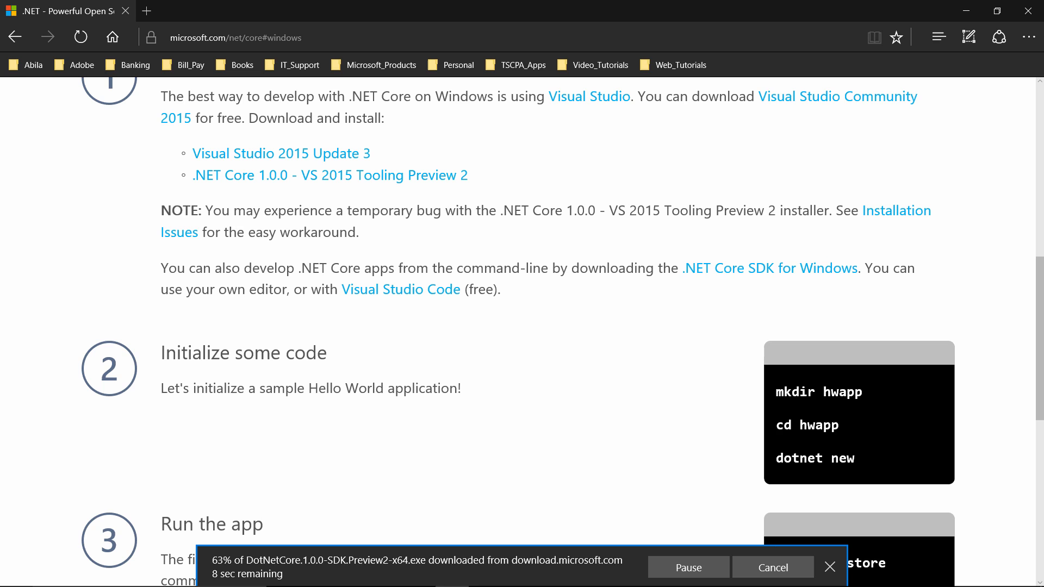
{"action": "scroll", "coordinate": [563, 279], "scroll_direction": "down", "scroll_amount": 3}
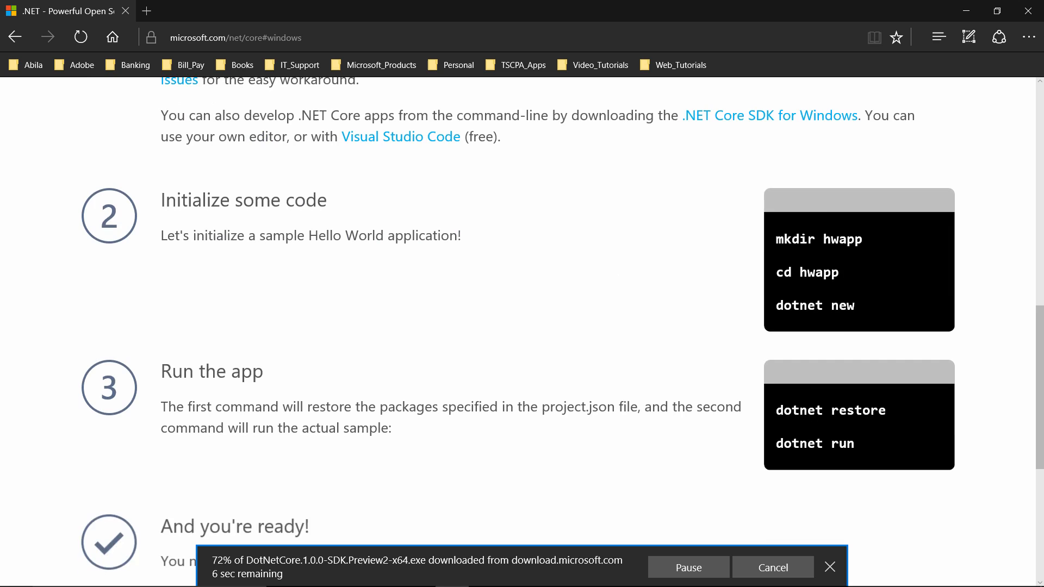
{"action": "scroll", "coordinate": [563, 279], "scroll_direction": "down", "scroll_amount": 2}
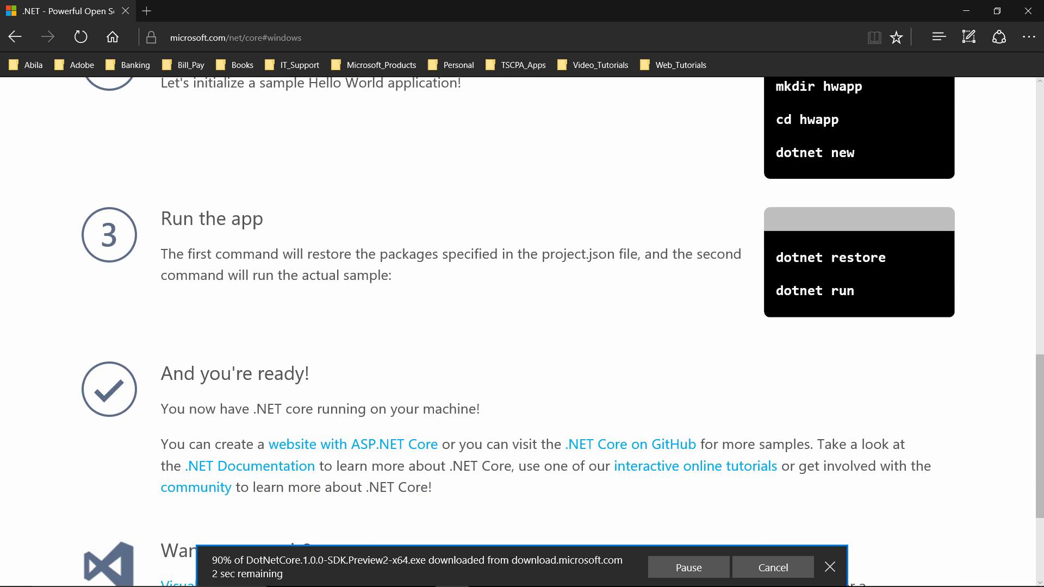
{"action": "scroll", "coordinate": [563, 279], "scroll_direction": "down", "scroll_amount": 1}
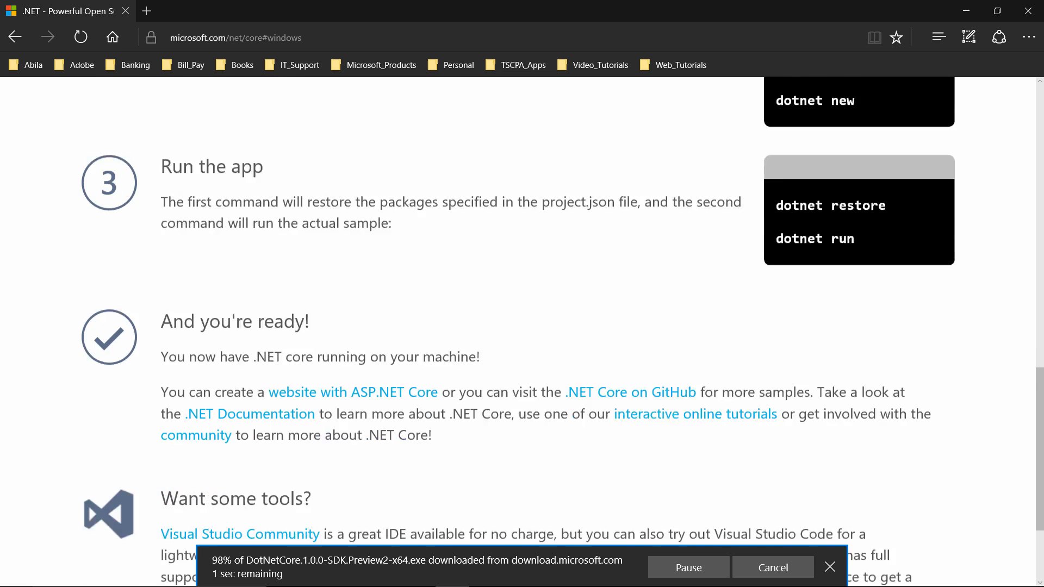
{"action": "scroll", "coordinate": [563, 279], "scroll_direction": "down", "scroll_amount": 2}
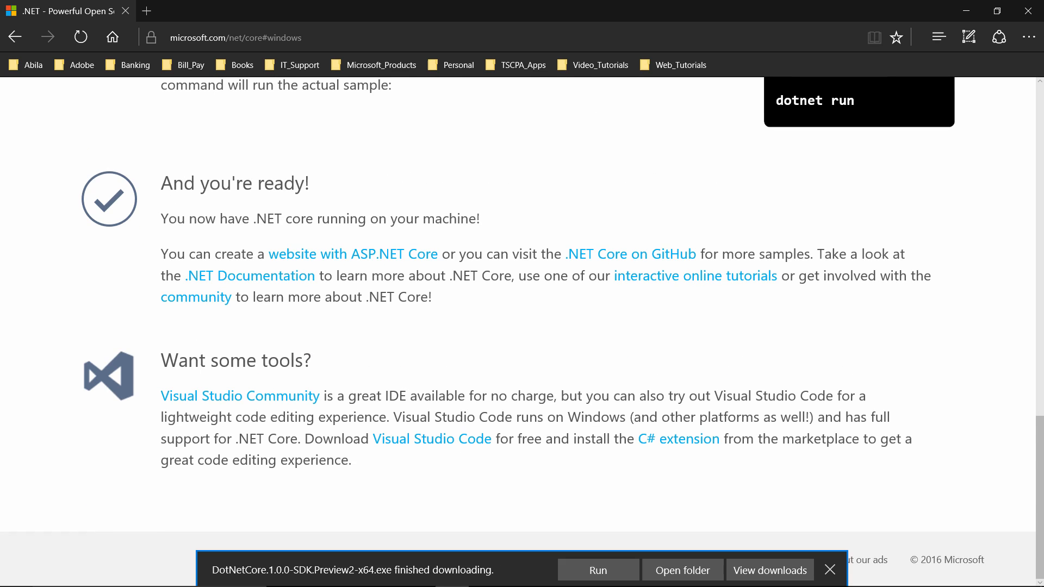
{"action": "left_click", "coordinate": [598, 570]}
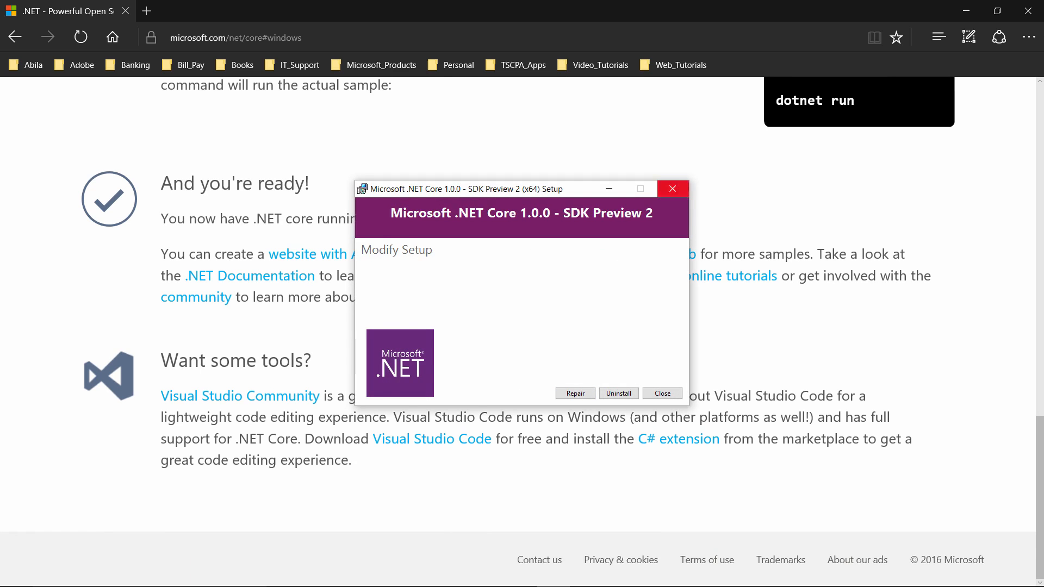
Close the .NET Core 1.0.0 SDK Preview 2 setup window, confirming the cancel.
{"action": "left_click", "coordinate": [673, 189]}
{"action": "left_click", "coordinate": [544, 348]}
{"action": "scroll", "coordinate": [544, 348], "scroll_direction": "up", "scroll_amount": 7}
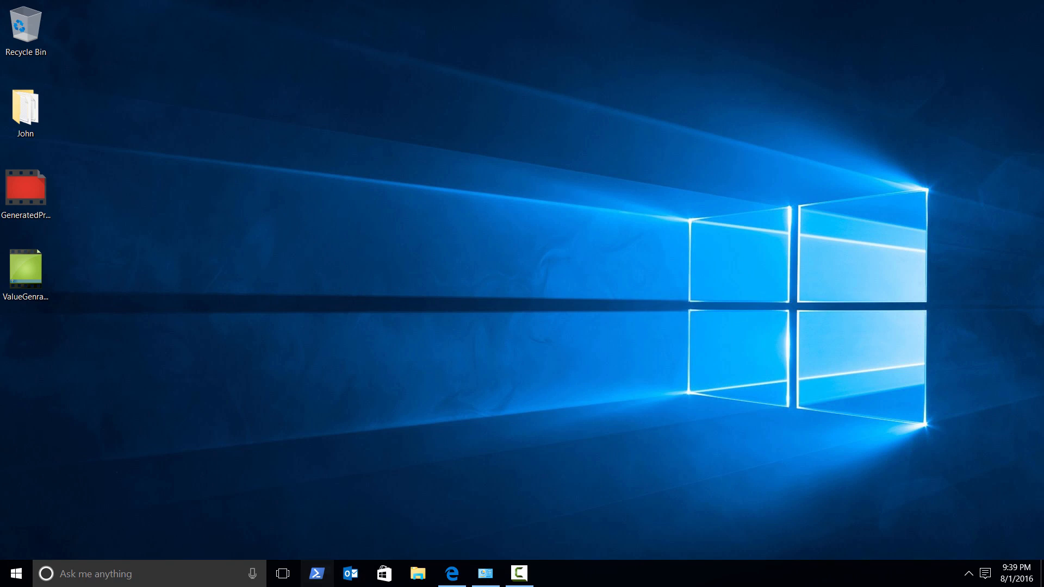
Open Windows PowerShell and change into the desktop directory.
{"action": "left_click", "coordinate": [317, 574]}
{"action": "left_click_drag", "start_coordinate": [382, 12], "coordinate": [566, 25]}
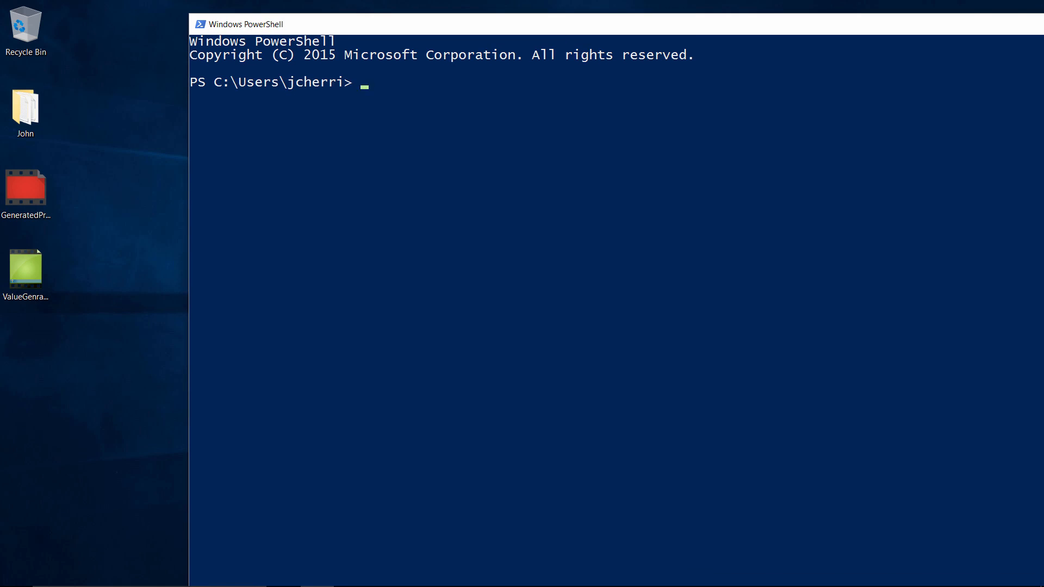
{"action": "type", "text": "cd desktop"}
{"action": "key", "text": "Return"}
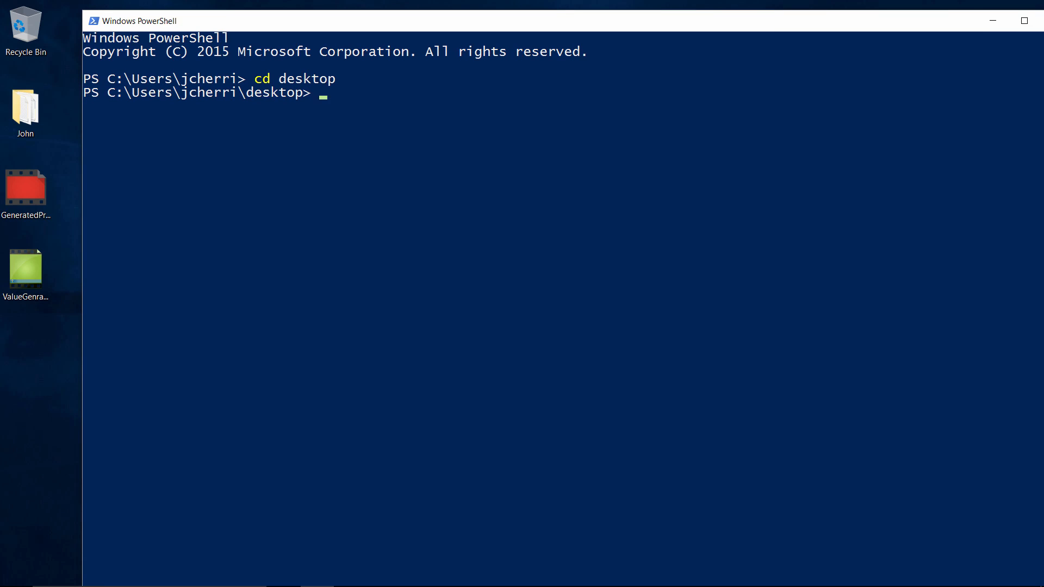
Create a new folder named aspnetcore on the desktop with mkdir.
{"action": "type", "text": "mkdire"}
{"action": "key", "text": "BackSpace"}
{"action": "type", "text": "aspnetcore"}
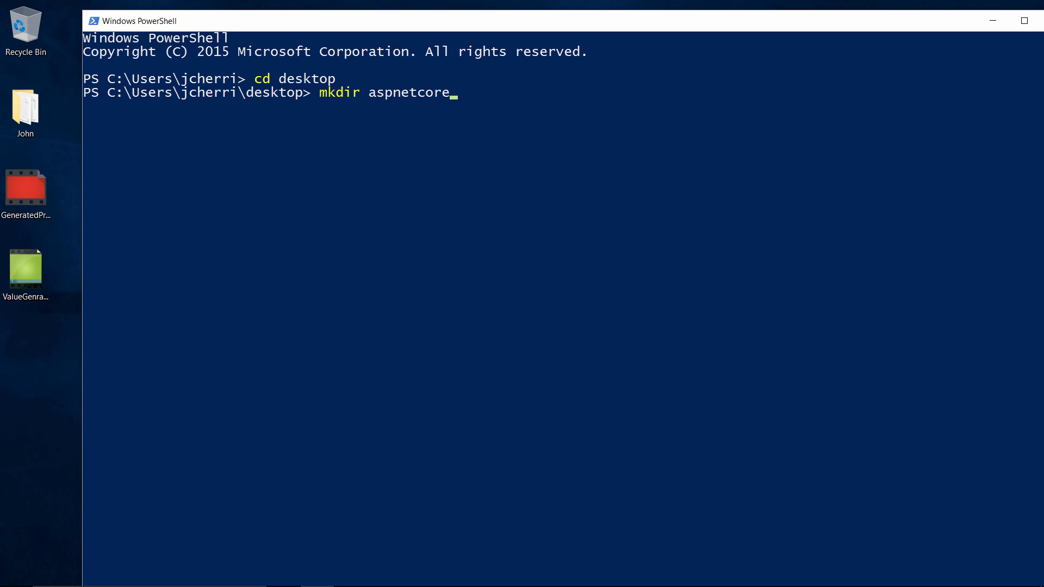
{"action": "key", "text": "Return"}
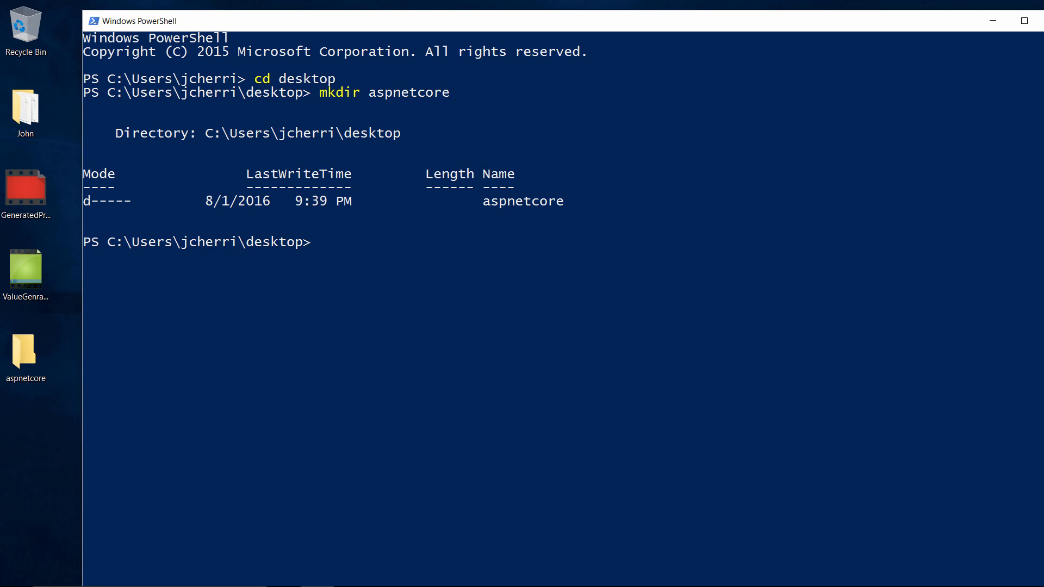
Change into the aspnetcore folder and create a new C# project there with dotnet new.
{"action": "type", "text": "cd aspnetcore"}
{"action": "key", "text": "Return"}
{"action": "type", "text": "dotnet new"}
{"action": "key", "text": "Return"}
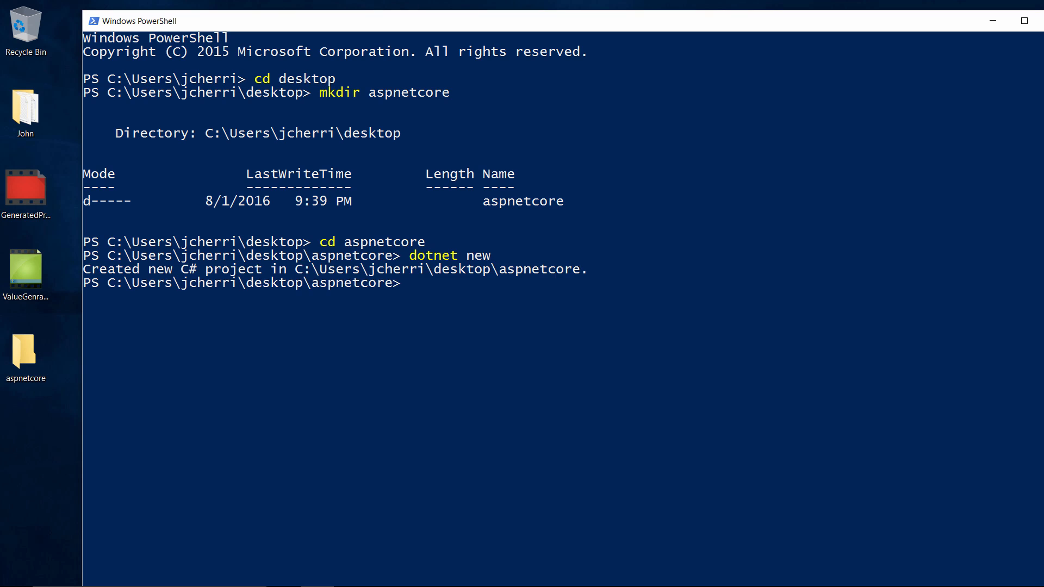
Open the generated Program.cs from the aspnetcore folder in Notepad to review its code.
{"action": "double_click", "coordinate": [25, 352]}
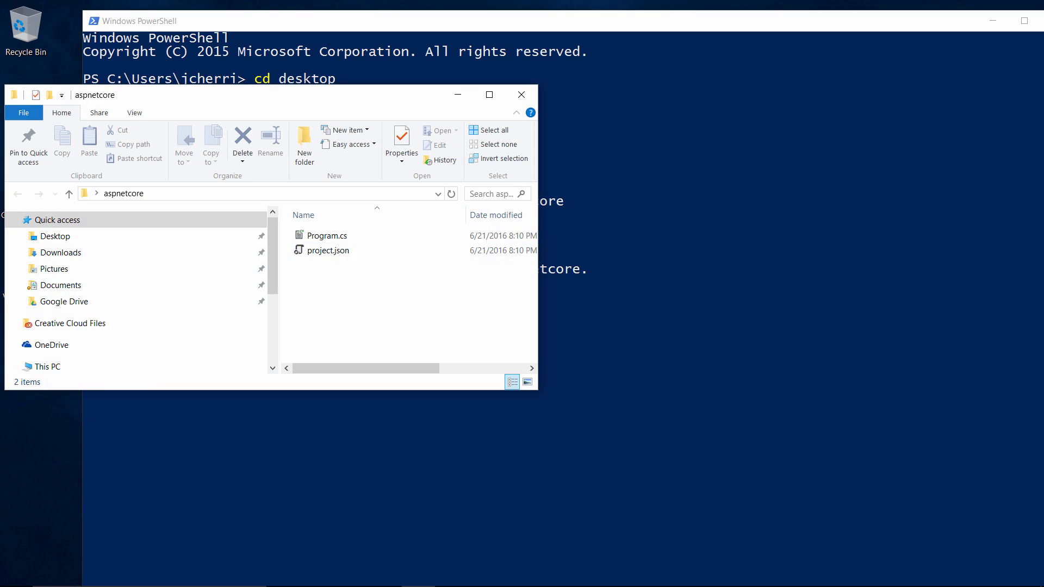
{"action": "left_click", "coordinate": [327, 236]}
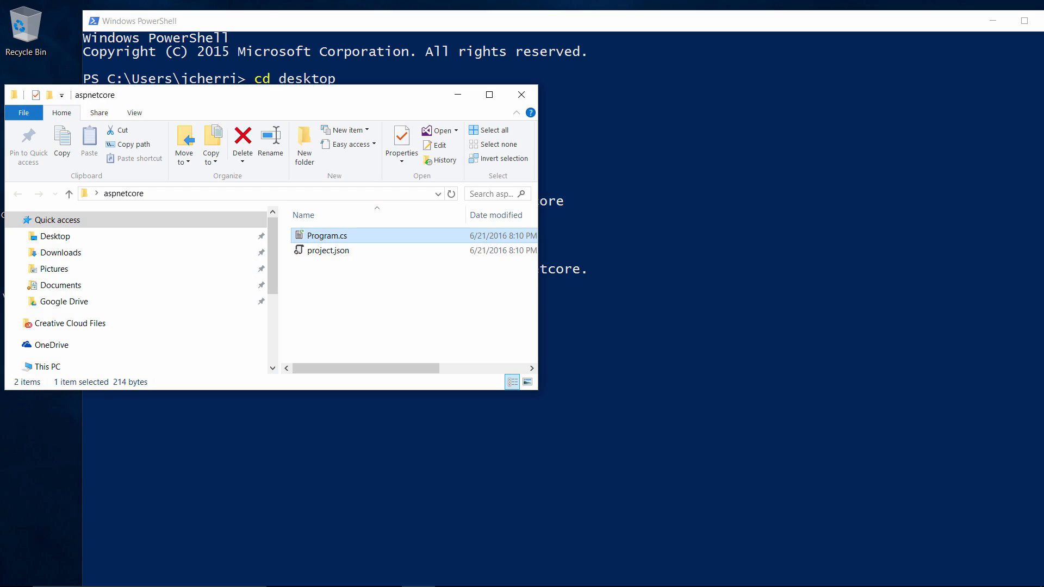
{"action": "right_click", "coordinate": [345, 240]}
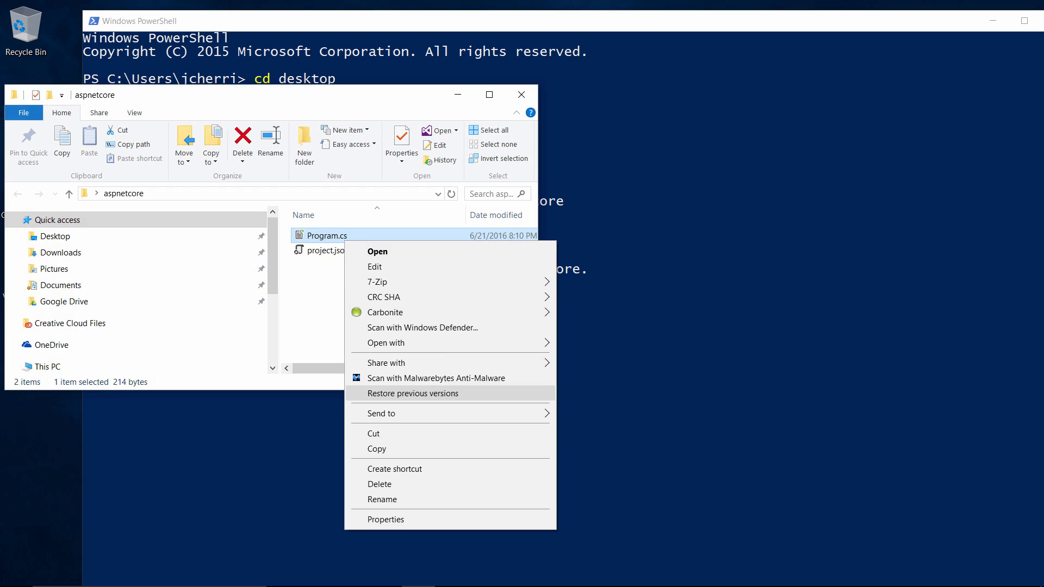
{"action": "mouse_move", "coordinate": [391, 343]}
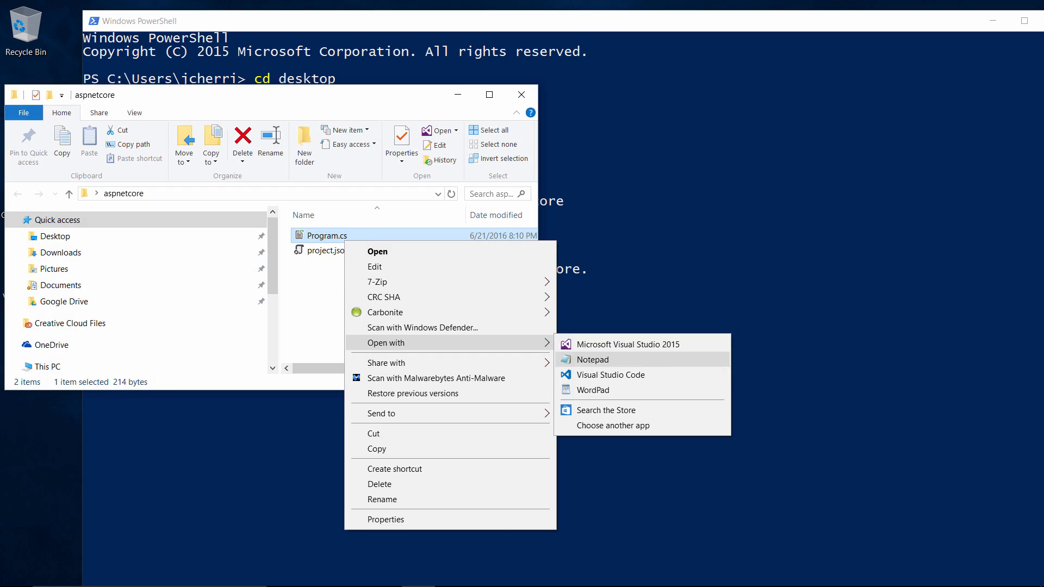
{"action": "left_click", "coordinate": [588, 358]}
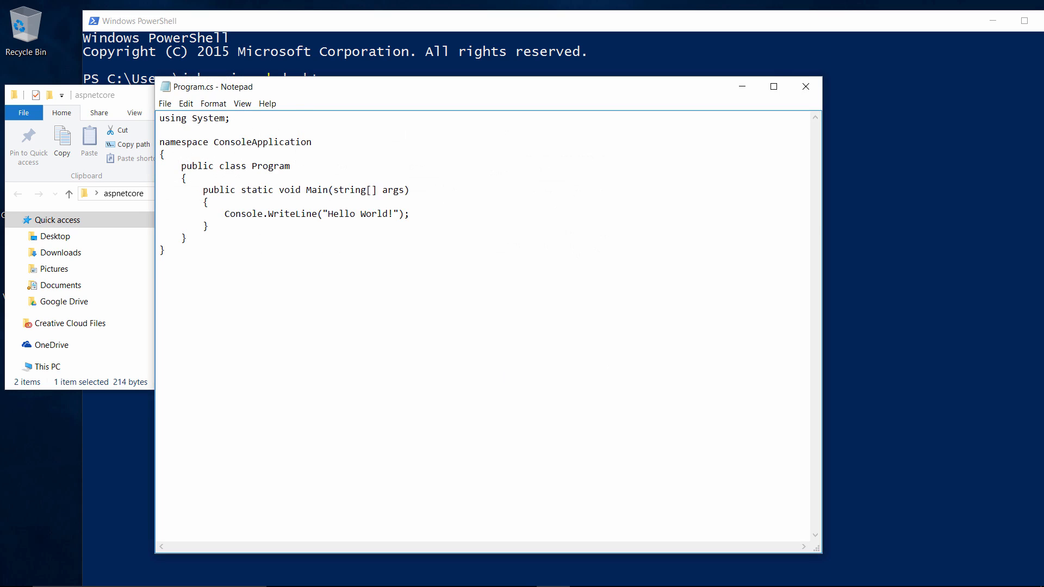
{"action": "left_click_drag", "start_coordinate": [411, 86], "coordinate": [510, 80]}
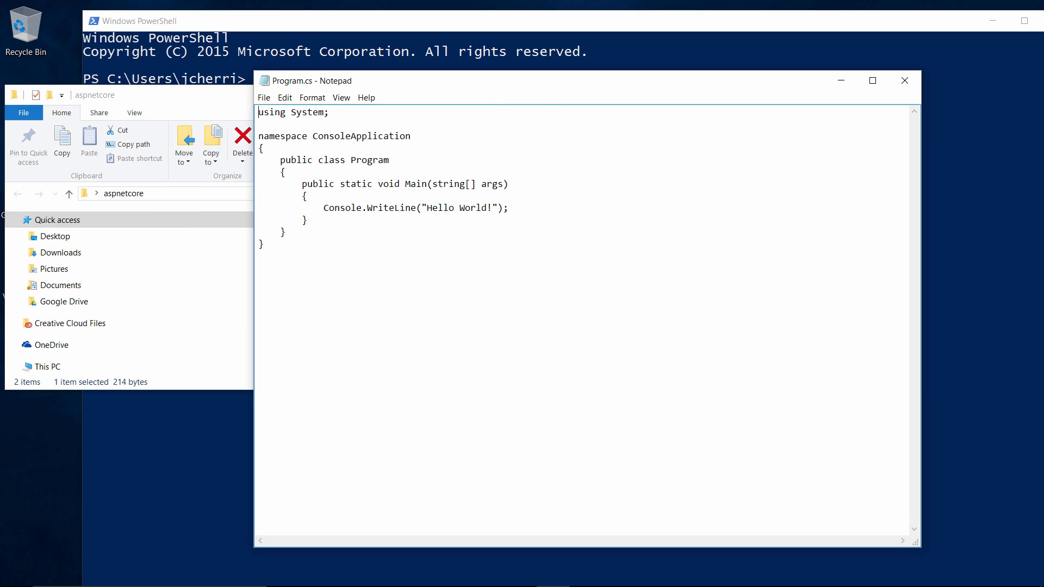
Open project.json in Notepad to review its settings, then close both Notepad windows.
{"action": "left_click", "coordinate": [130, 323]}
{"action": "left_click", "coordinate": [18, 194]}
{"action": "left_click", "coordinate": [329, 251]}
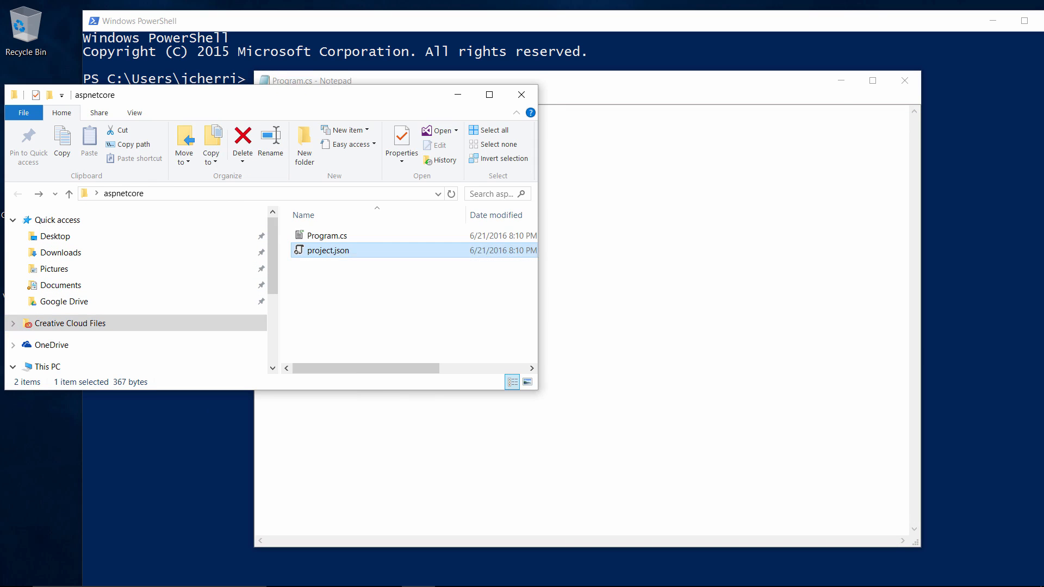
{"action": "right_click", "coordinate": [328, 251]}
{"action": "mouse_move", "coordinate": [391, 340]}
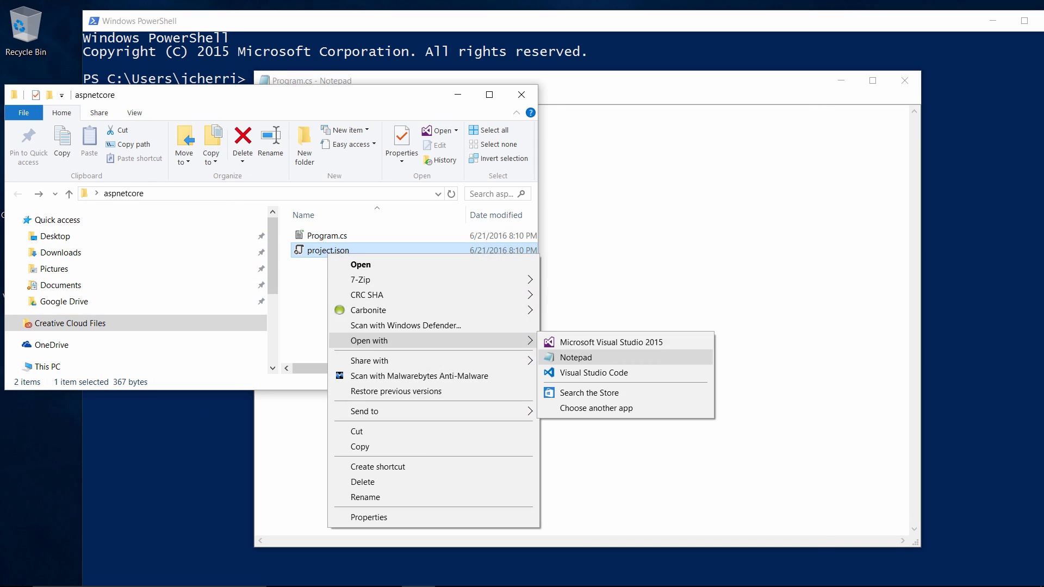
{"action": "left_click", "coordinate": [576, 358]}
{"action": "left_click_drag", "start_coordinate": [364, 88], "coordinate": [575, 86]}
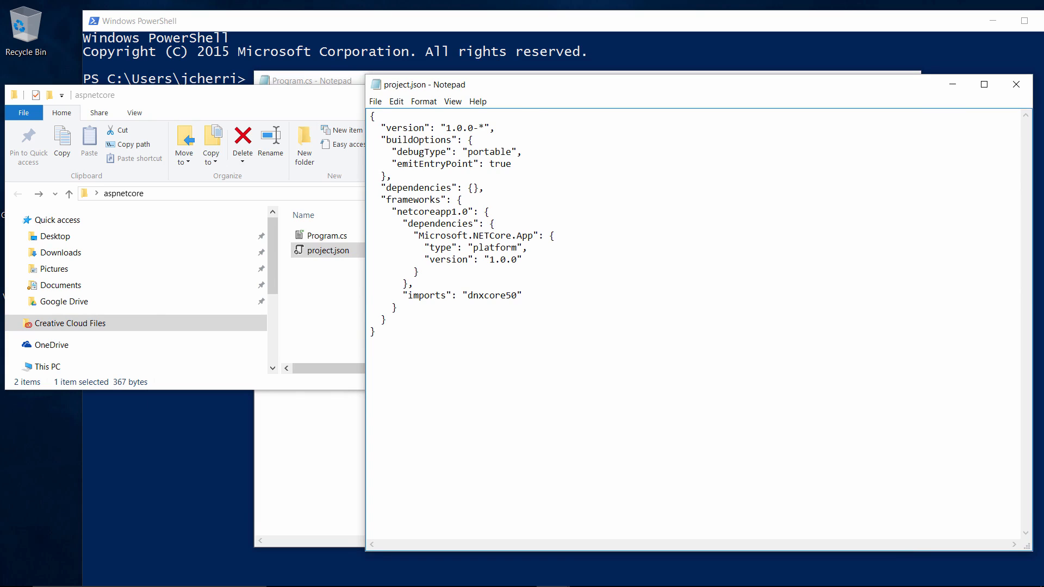
{"action": "left_click", "coordinate": [326, 95]}
{"action": "left_click", "coordinate": [458, 95]}
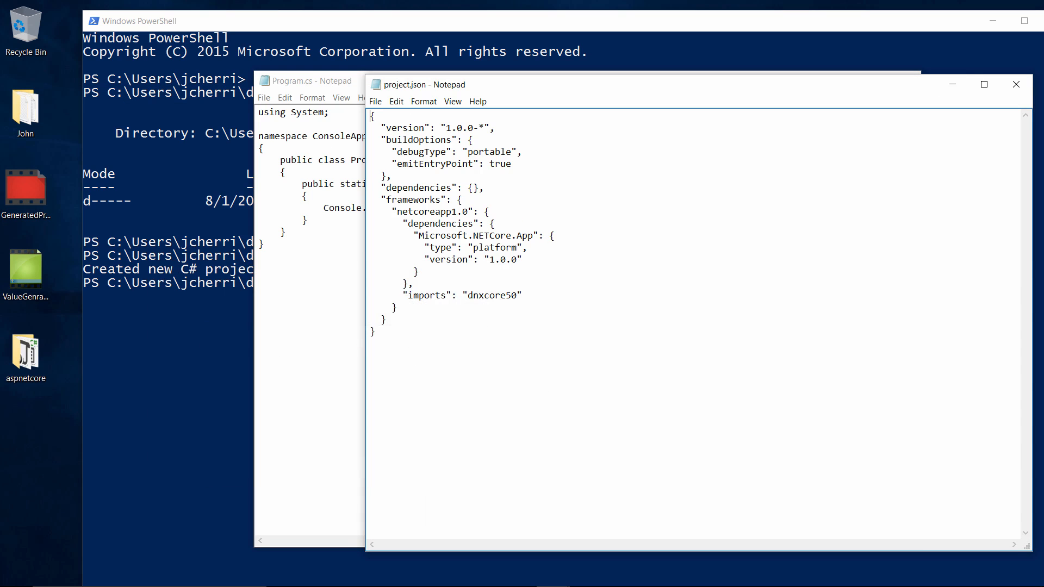
{"action": "left_click", "coordinate": [953, 85]}
{"action": "left_click", "coordinate": [842, 80]}
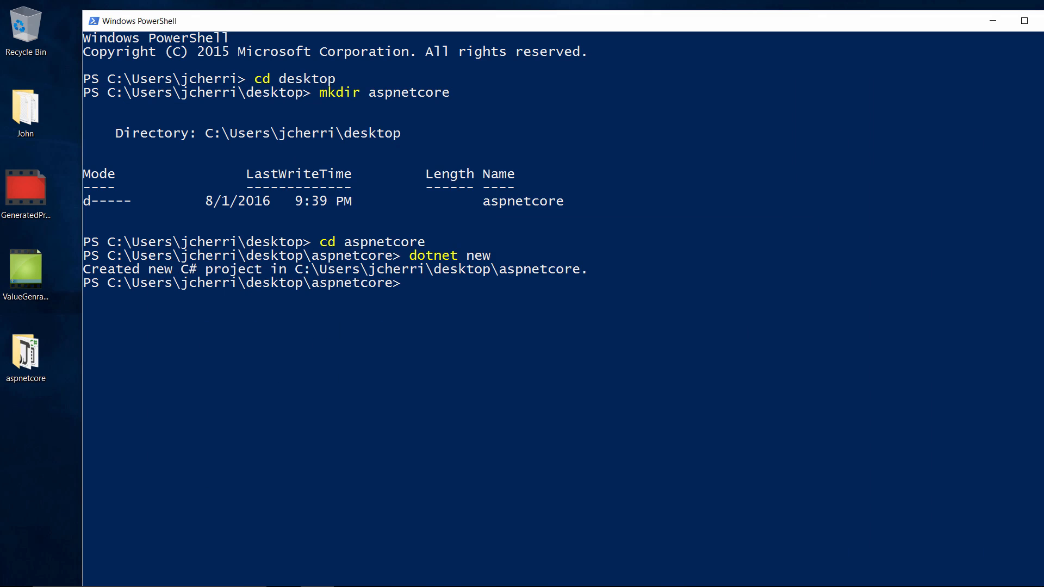
Reopen the aspnetcore folder and arrange it beside a narrower PowerShell window.
{"action": "double_click", "coordinate": [26, 354]}
{"action": "left_click_drag", "start_coordinate": [259, 100], "coordinate": [856, 158]}
{"action": "left_click_drag", "start_coordinate": [625, 25], "coordinate": [569, 51]}
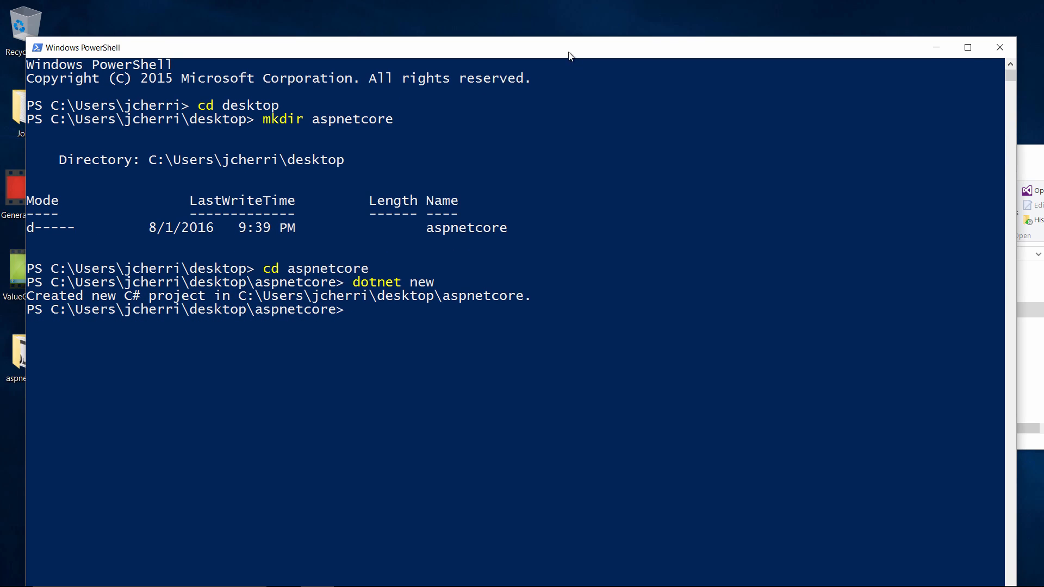
{"action": "left_click_drag", "start_coordinate": [1017, 351], "coordinate": [629, 417]}
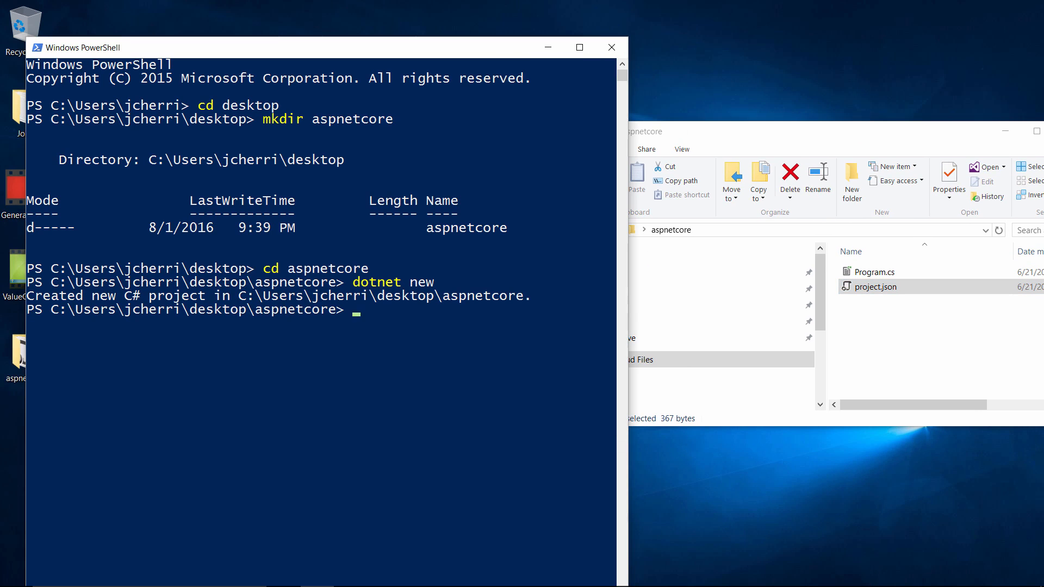
Restore the project's packages with dotnet restore and then build and run it with dotnet run.
{"action": "type", "text": "dotnet restore"}
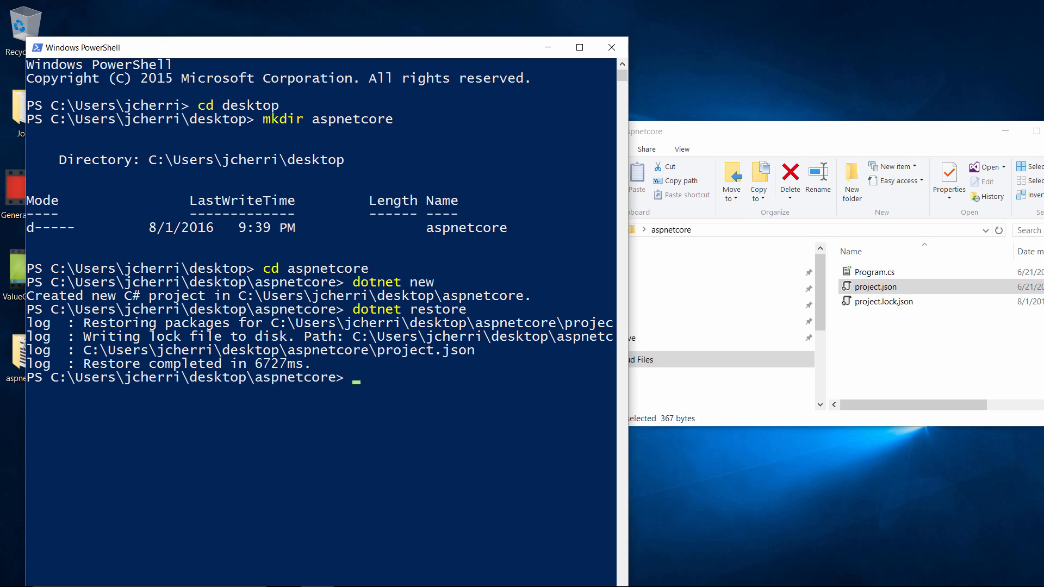
{"action": "type", "text": "dotnet run"}
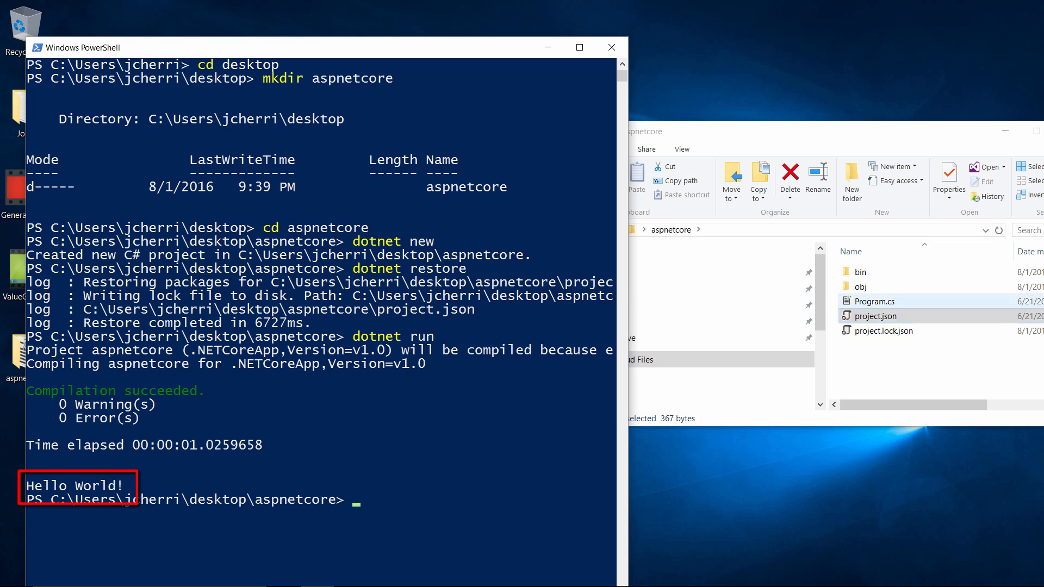
Open Program.cs in Notepad, change the console message to "My First App", and save and close it.
{"action": "right_click", "coordinate": [875, 301]}
{"action": "mouse_move", "coordinate": [892, 112]}
{"action": "left_click", "coordinate": [696, 129]}
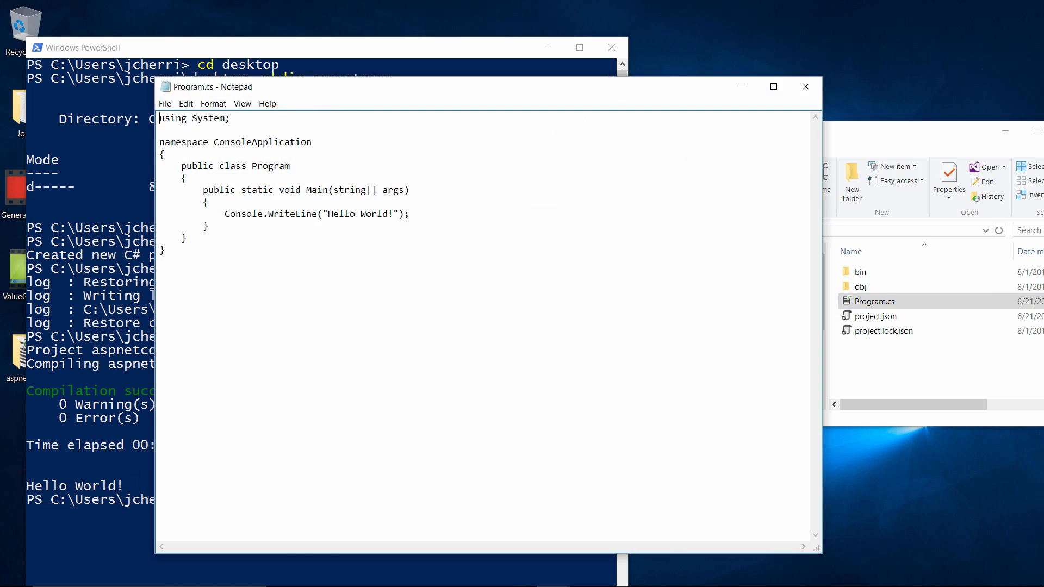
{"action": "left_click_drag", "start_coordinate": [475, 89], "coordinate": [692, 58]}
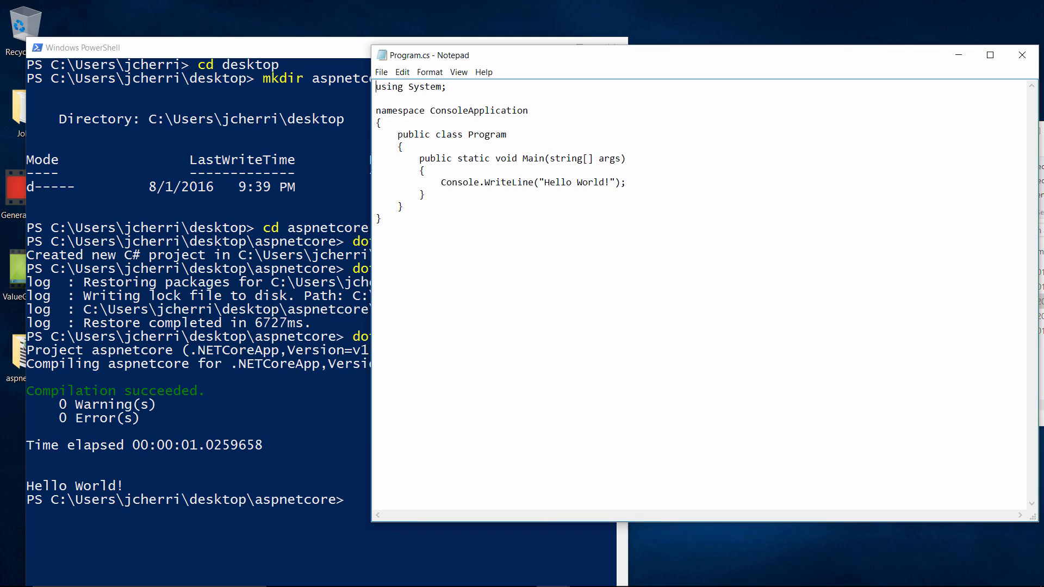
{"action": "key", "text": "BackSpace"}
{"action": "key", "text": "BackSpace"}
{"action": "key", "text": "BackSpace"}
{"action": "key", "text": "BackSpace"}
{"action": "key", "text": "BackSpace"}
{"action": "key", "text": "BackSpace"}
{"action": "key", "text": "BackSpace"}
{"action": "key", "text": "BackSpace"}
{"action": "key", "text": "BackSpace"}
{"action": "key", "text": "BackSpace"}
{"action": "key", "text": "BackSpace"}
{"action": "key", "text": "BackSpace"}
{"action": "type", "text": "My First App"}
{"action": "left_click", "coordinate": [1022, 55]}
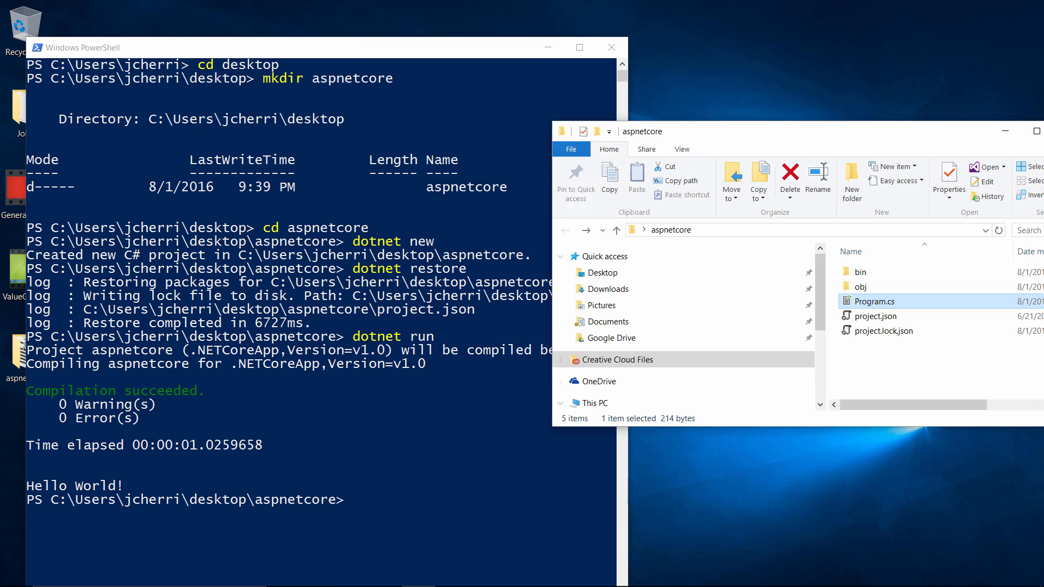
Rerun the project with dotnet run to view the updated console output.
{"action": "left_click", "coordinate": [317, 581]}
{"action": "key", "text": "Up"}
{"action": "key", "text": "Return"}
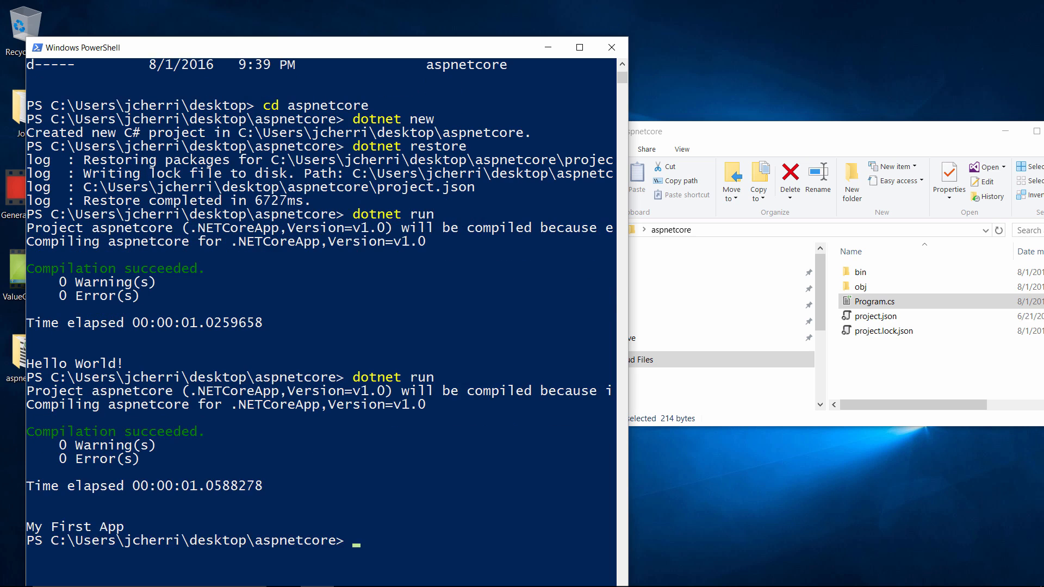
{"action": "scroll", "coordinate": [321, 321], "scroll_direction": "down", "scroll_amount": 2}
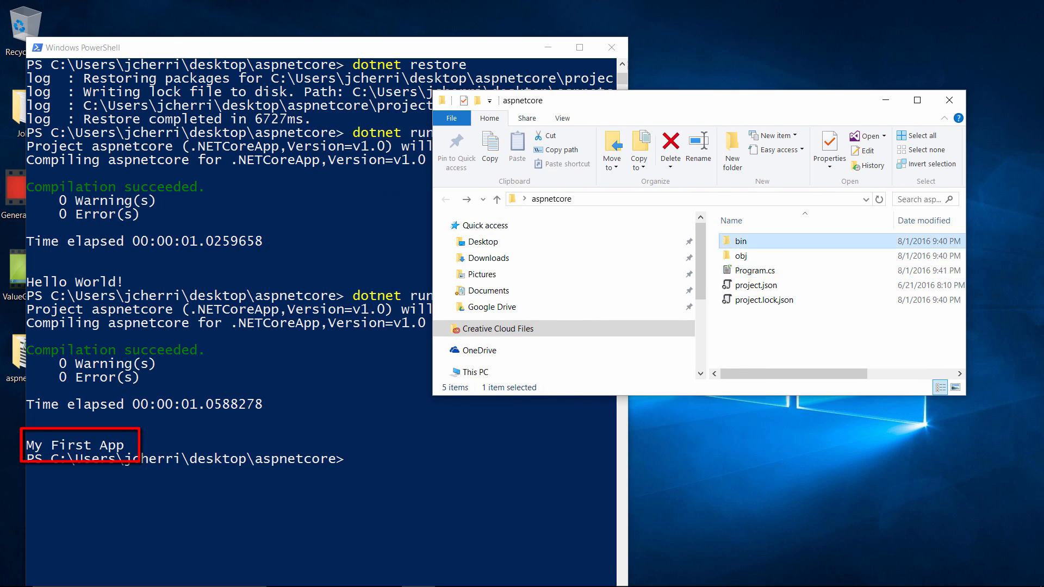
Browse into bin\Debug\netcoreapp1.0 to inspect the compiled output files, then go back up to the project folder.
{"action": "key", "text": "Return"}
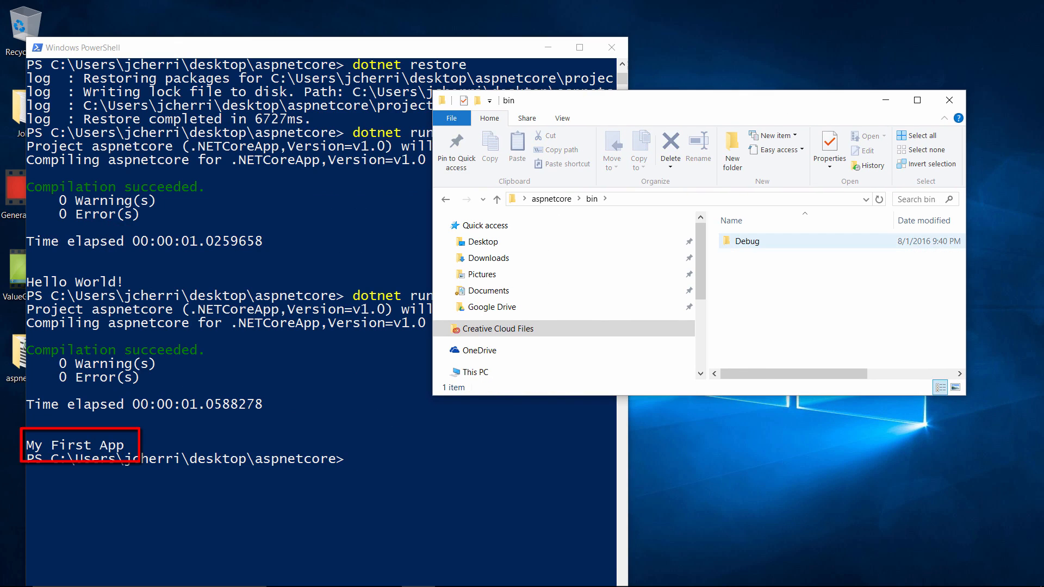
{"action": "key", "text": "Return"}
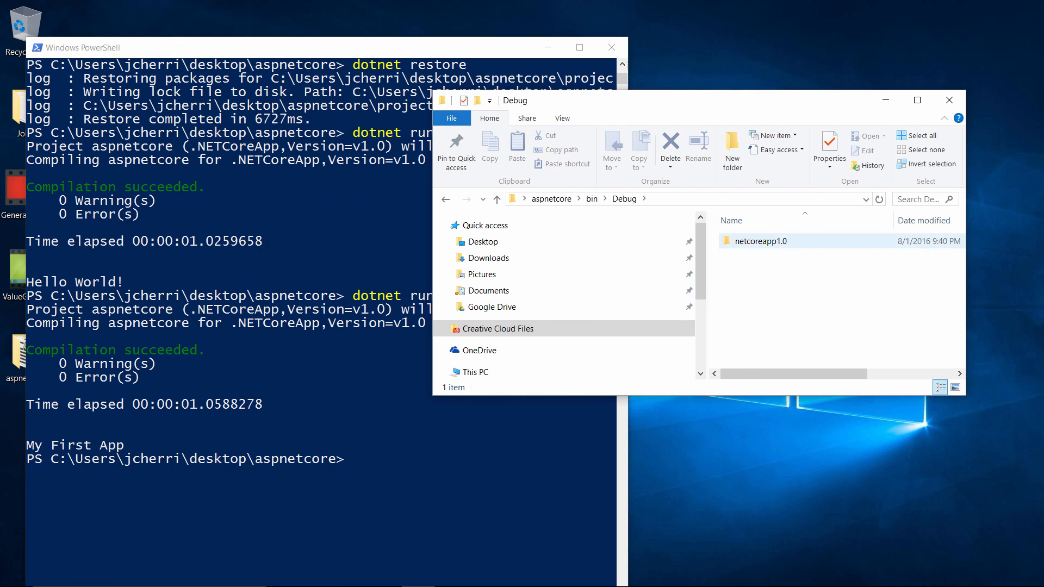
{"action": "key", "text": "Return"}
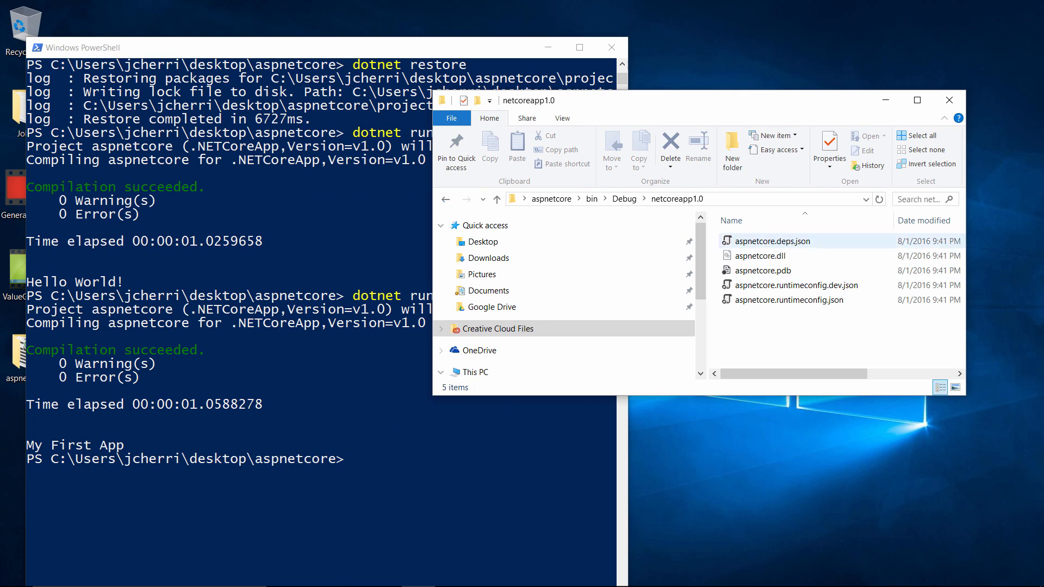
{"action": "key", "text": "BackSpace"}
{"action": "key", "text": "BackSpace"}
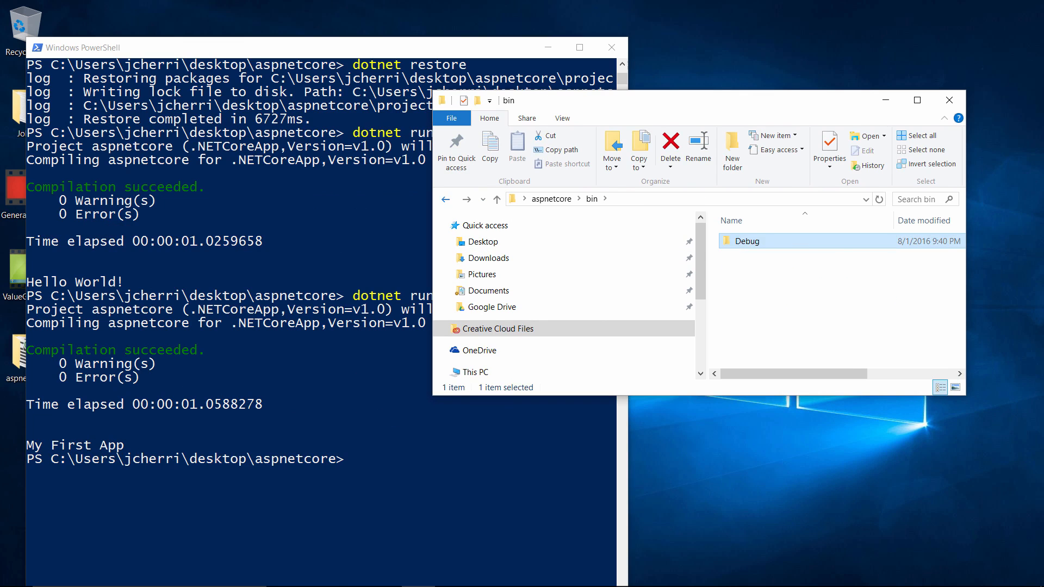
{"action": "key", "text": "BackSpace"}
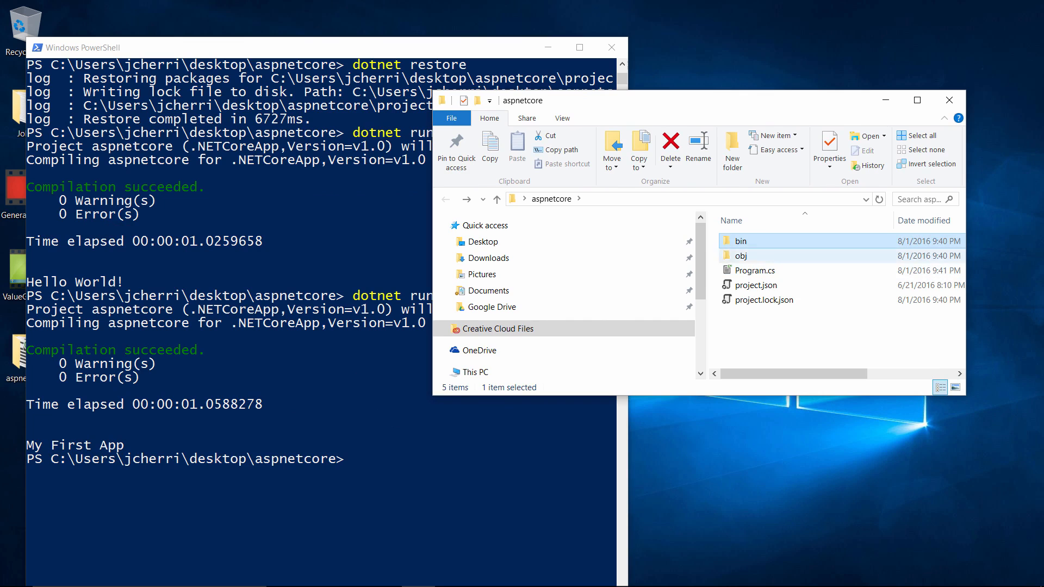